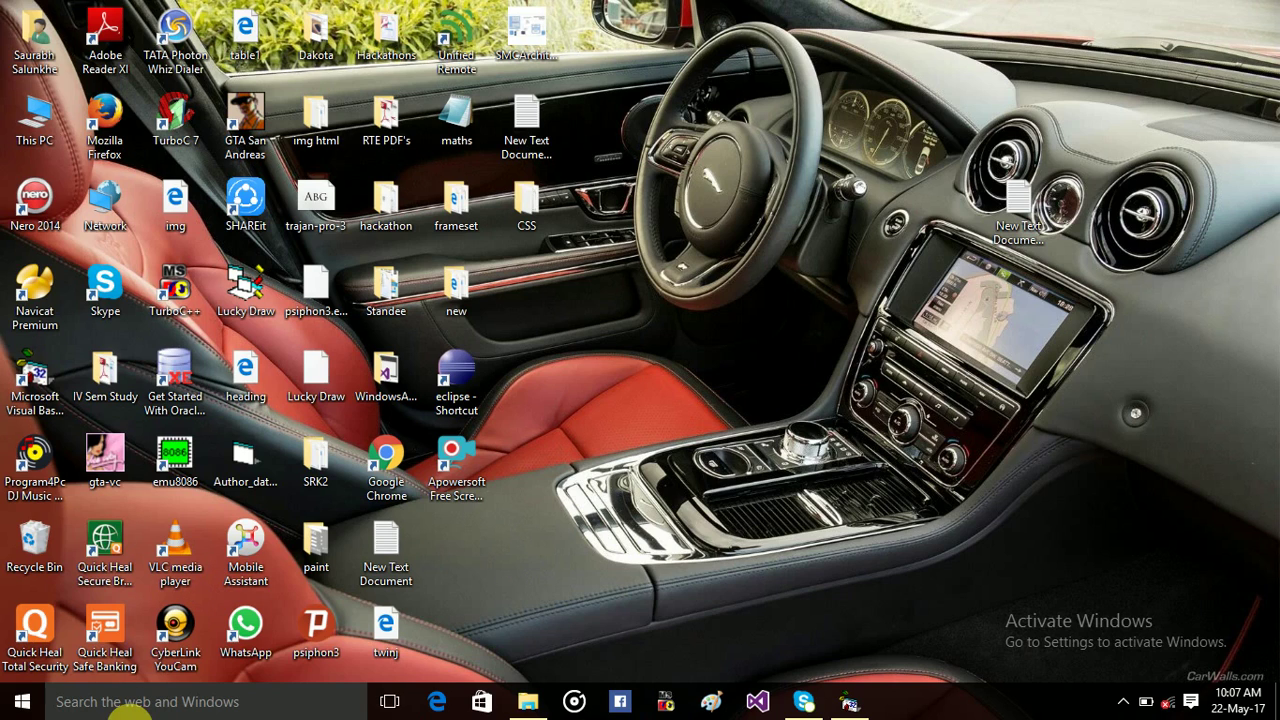
Search Windows for 'acce' to find Microsoft Office Access 2007
left_click(120, 703)
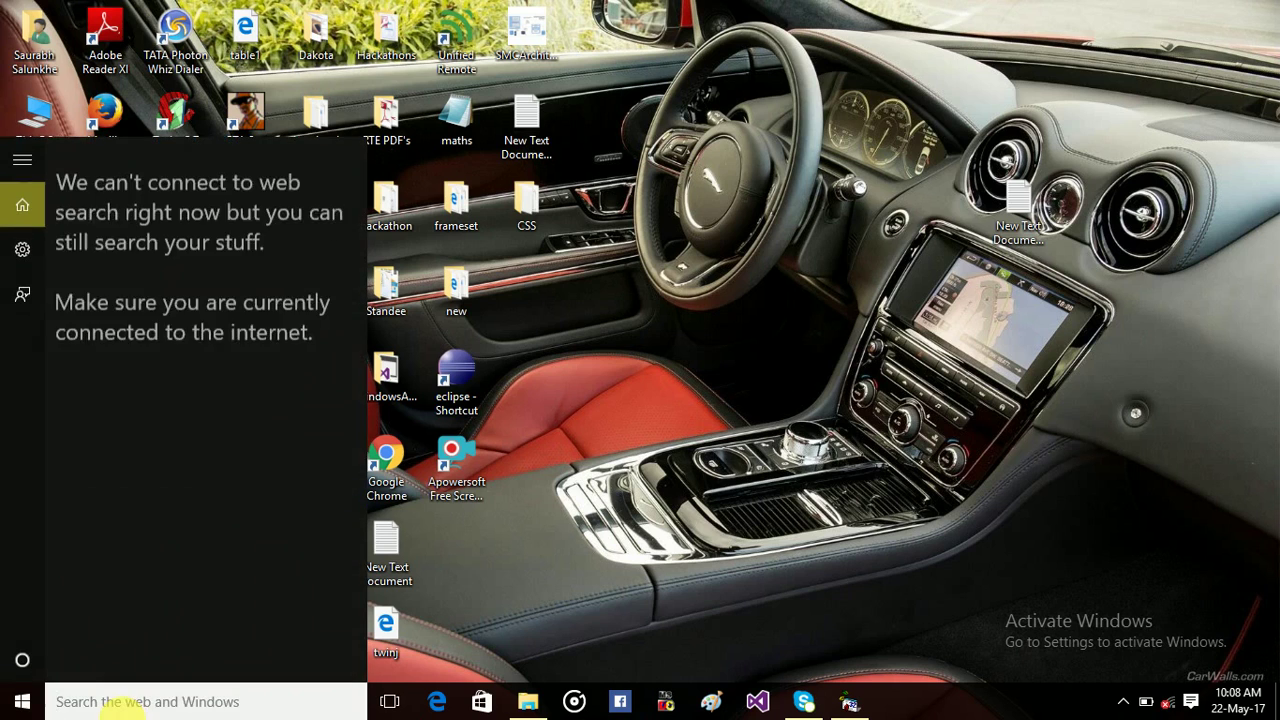
type("acce")
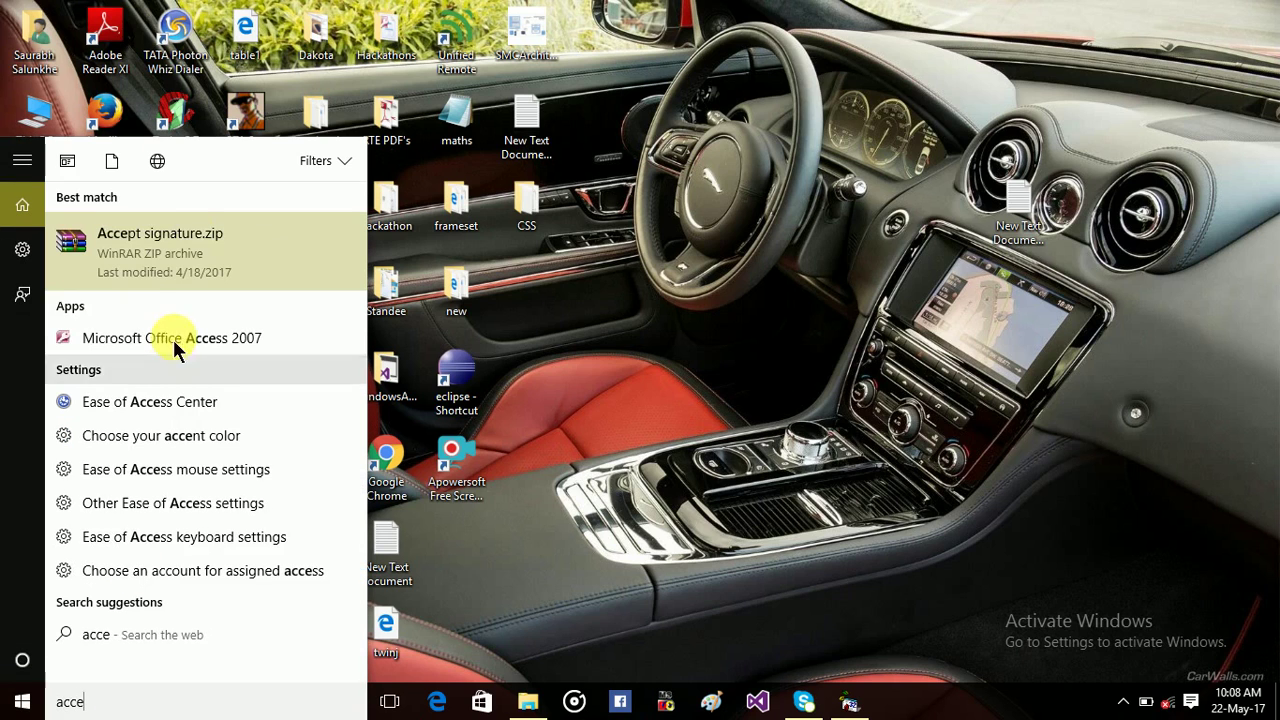
Launch Access and create a blank database named Database2, replacing the existing file
left_click(158, 340)
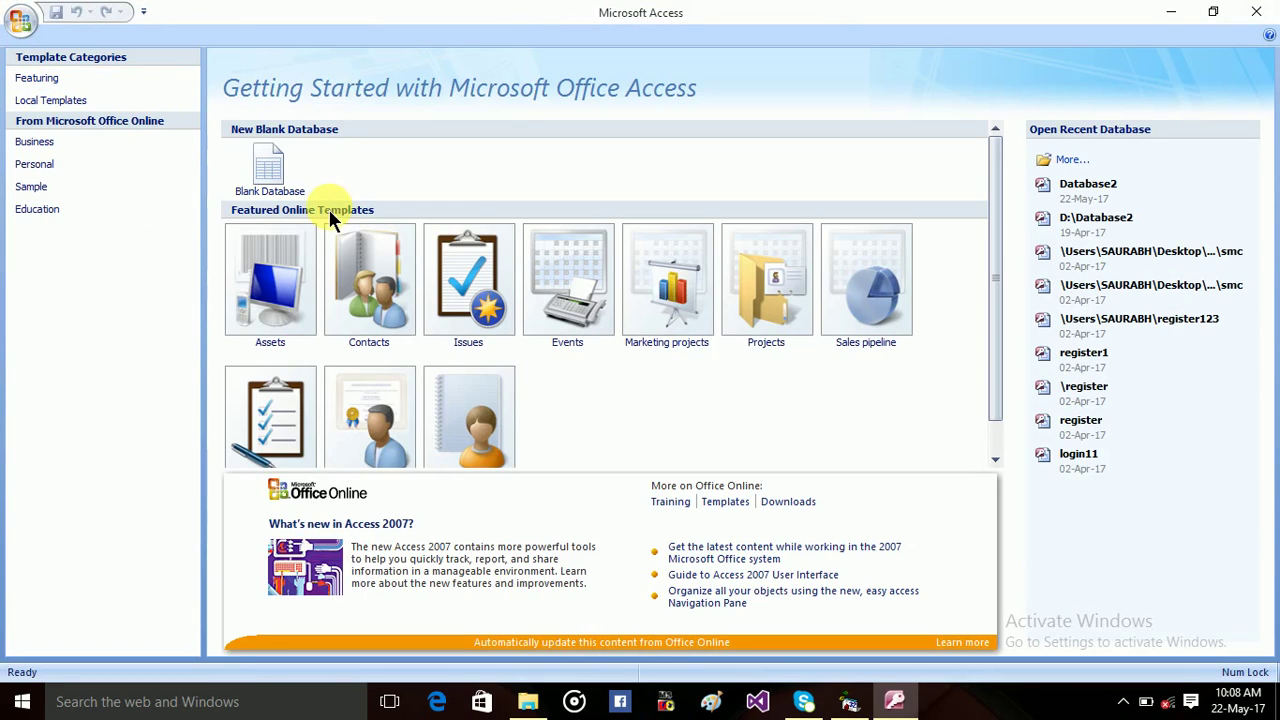
left_click(280, 175)
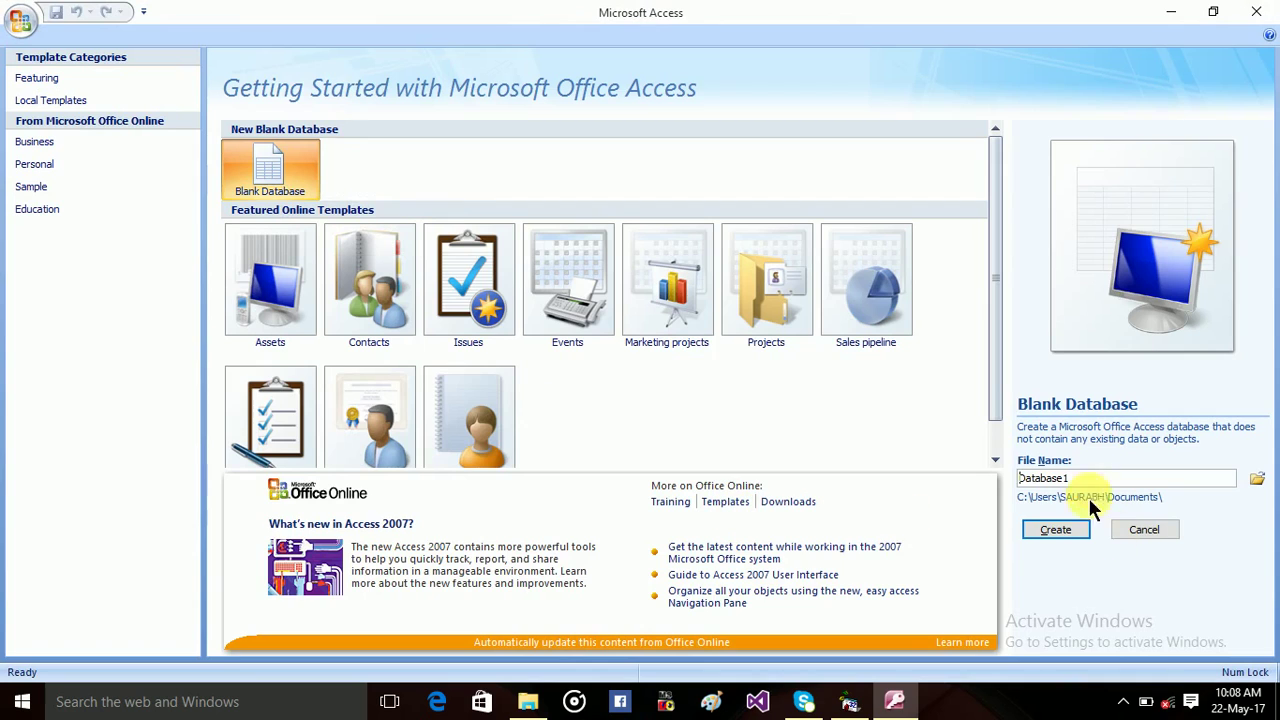
key("BackSpace")
type("2")
left_click(1066, 532)
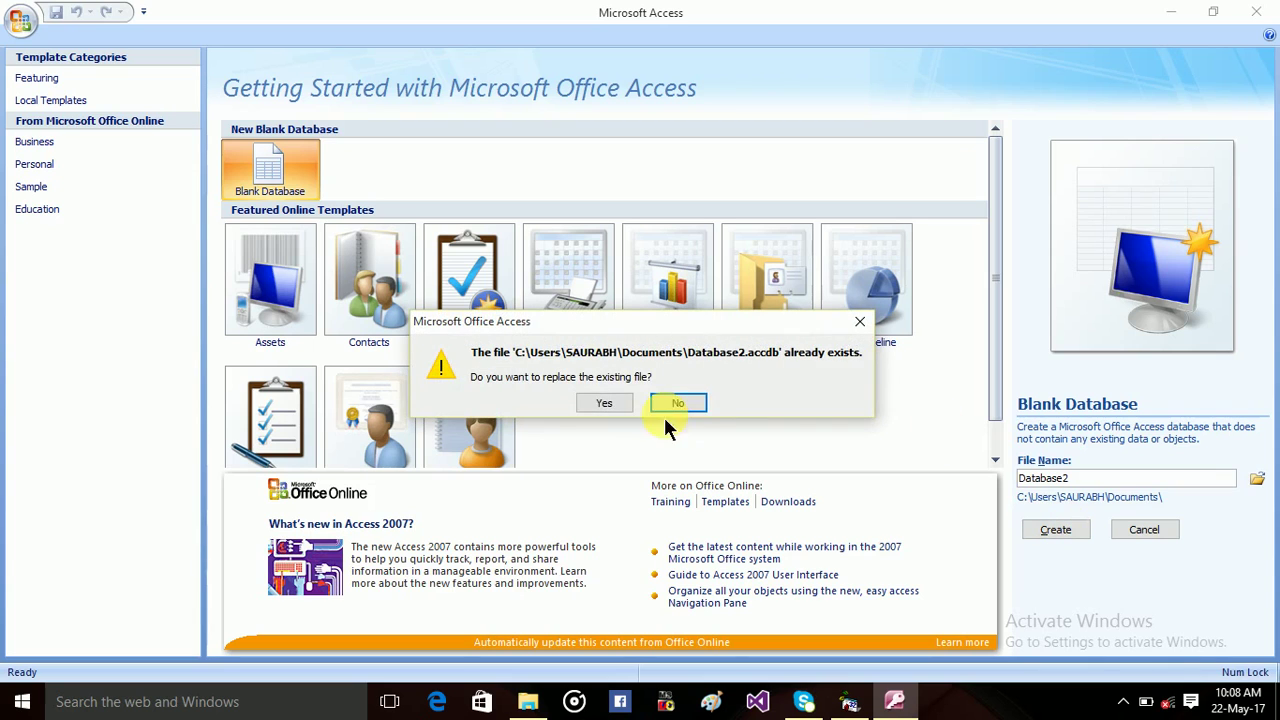
left_click(605, 403)
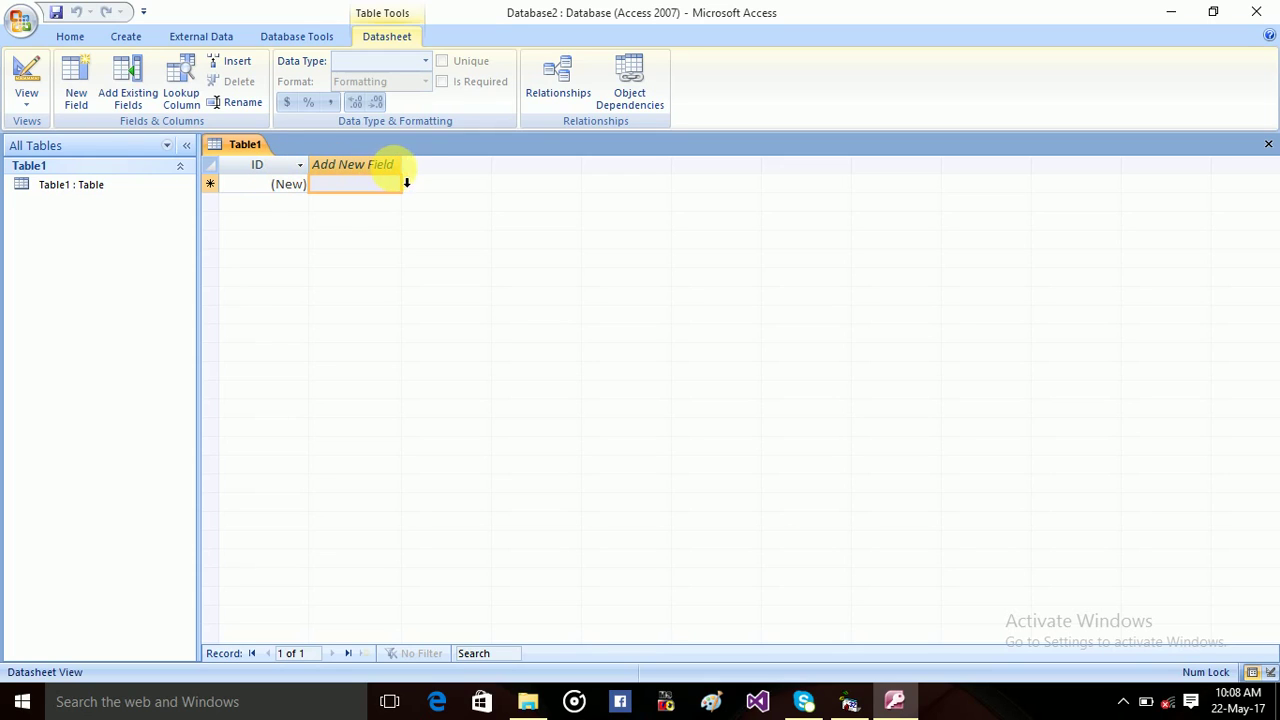
Open Table1 in Design View, saving the table under the name Table1
right_click(67, 184)
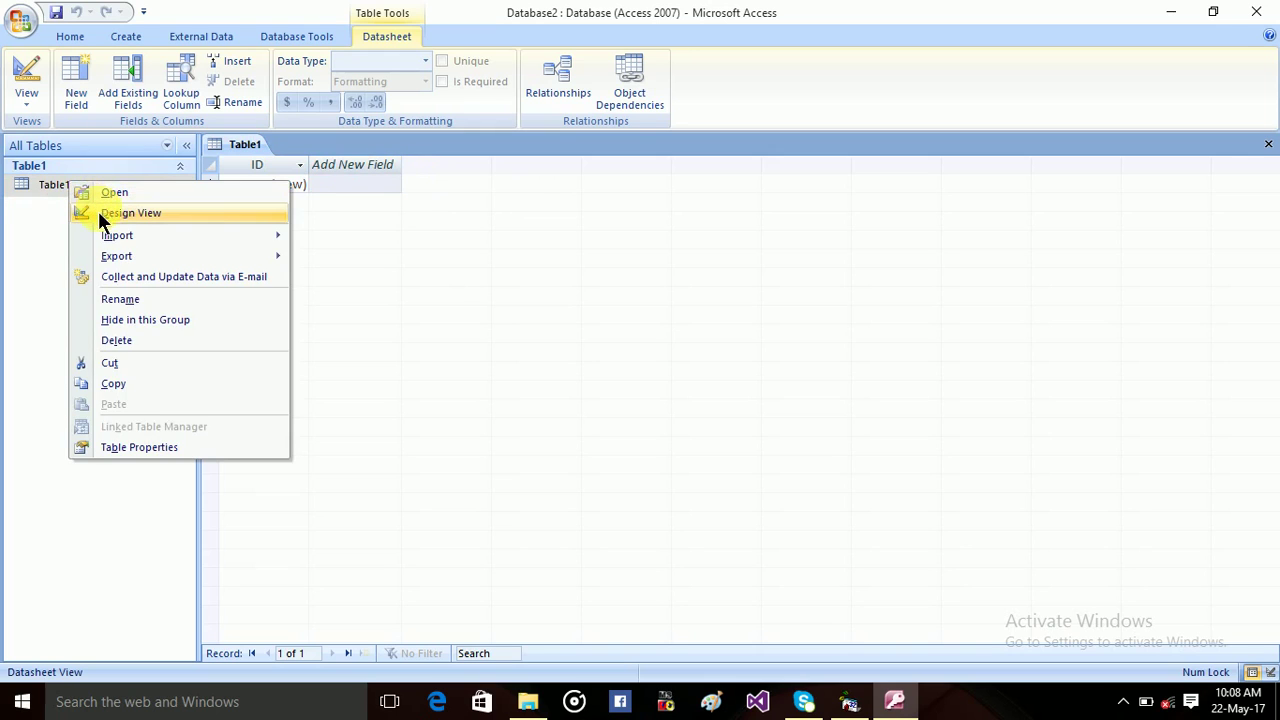
left_click(105, 213)
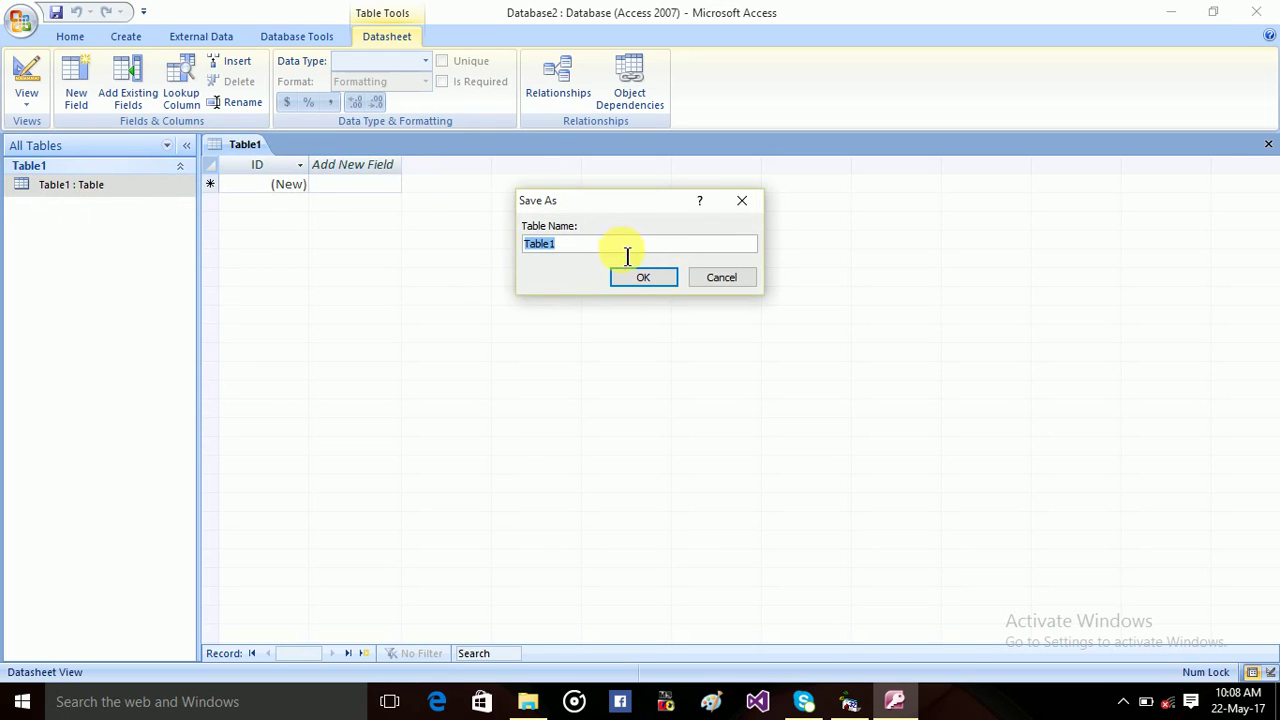
key("BackSpace")
type("D")
type("atab")
key("BackSpace")
key("BackSpace")
key("BackSpace")
key("BackSpace")
type("Table")
type("1")
key("Return")
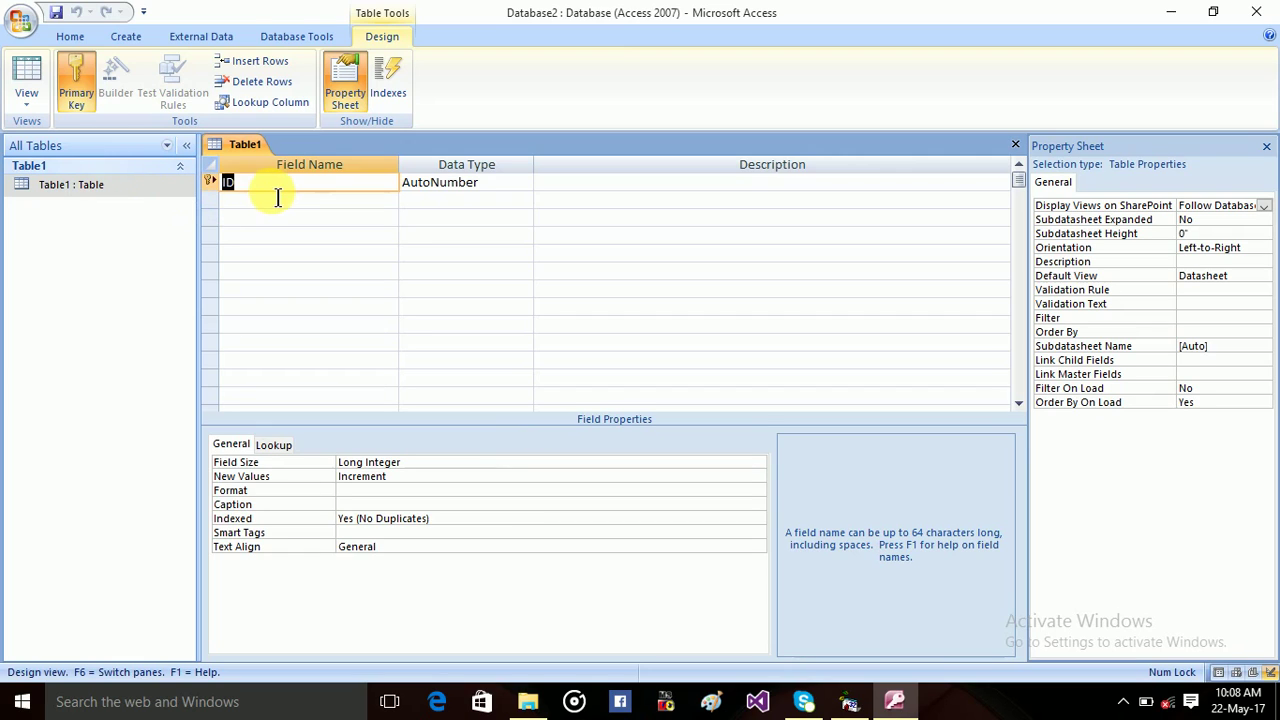
Add a Name field below ID with Text data type, accepting the reserved-word warning
key("Down")
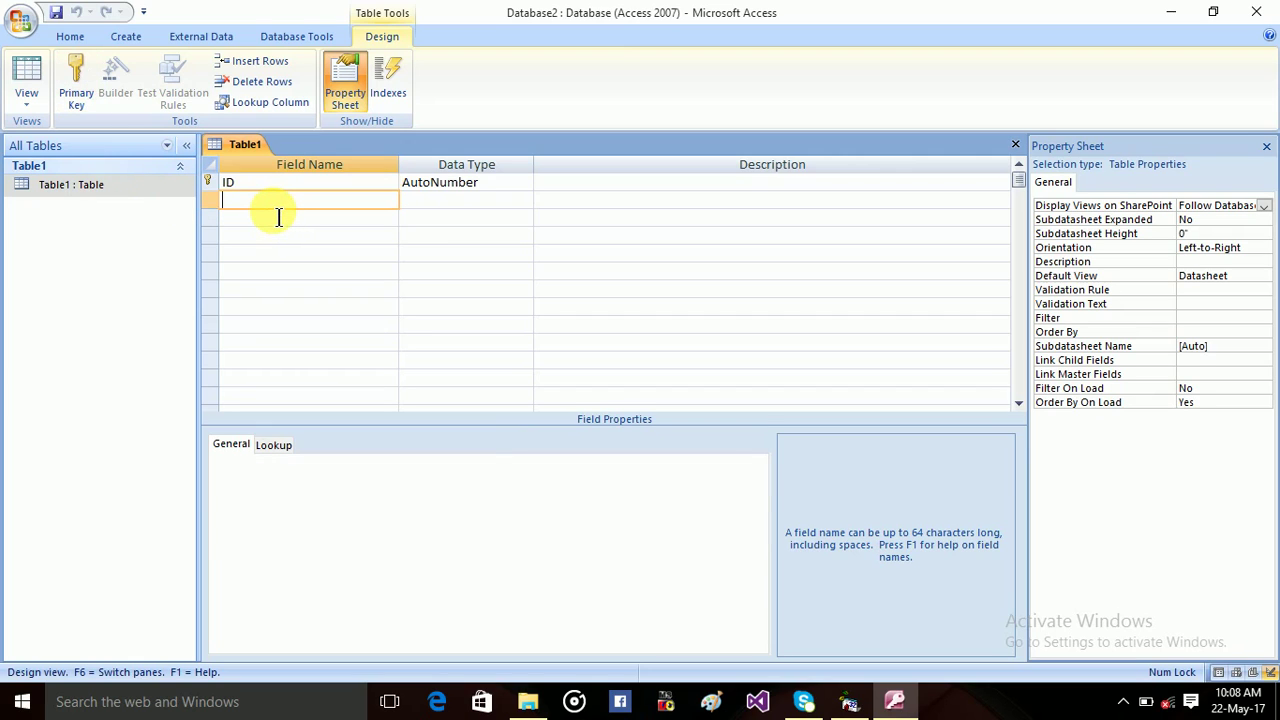
key("Up")
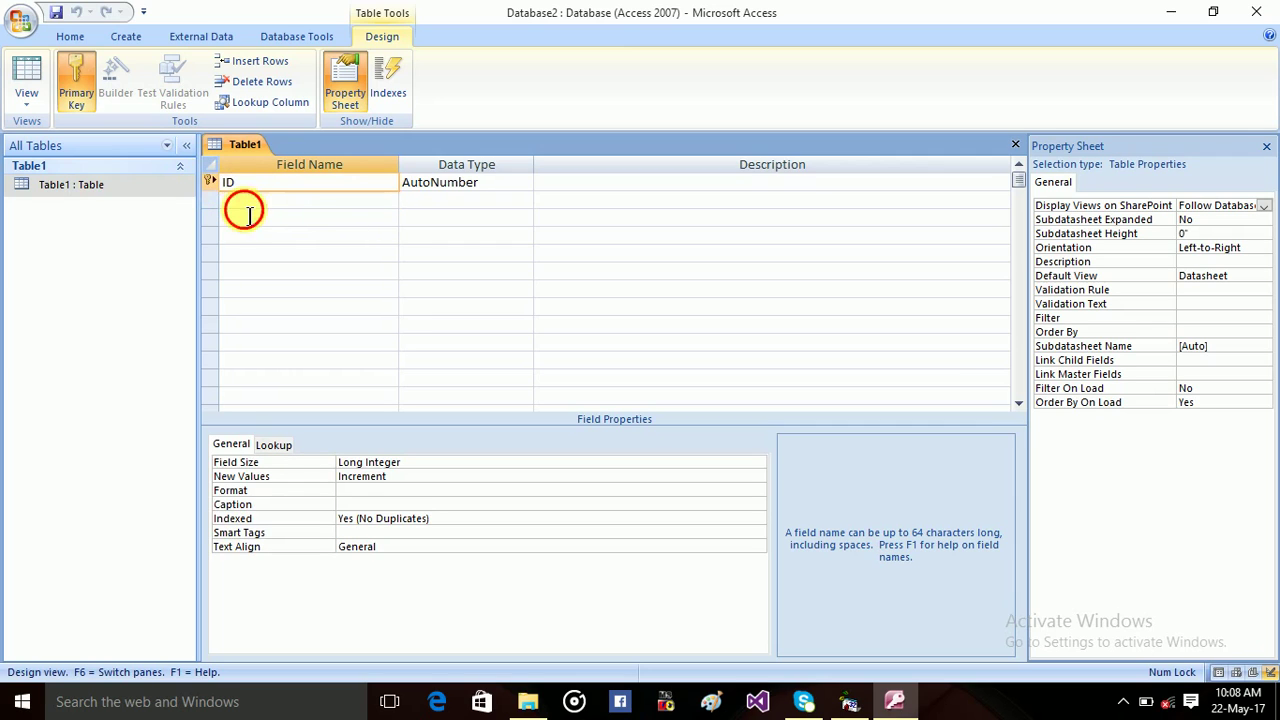
left_click(244, 204)
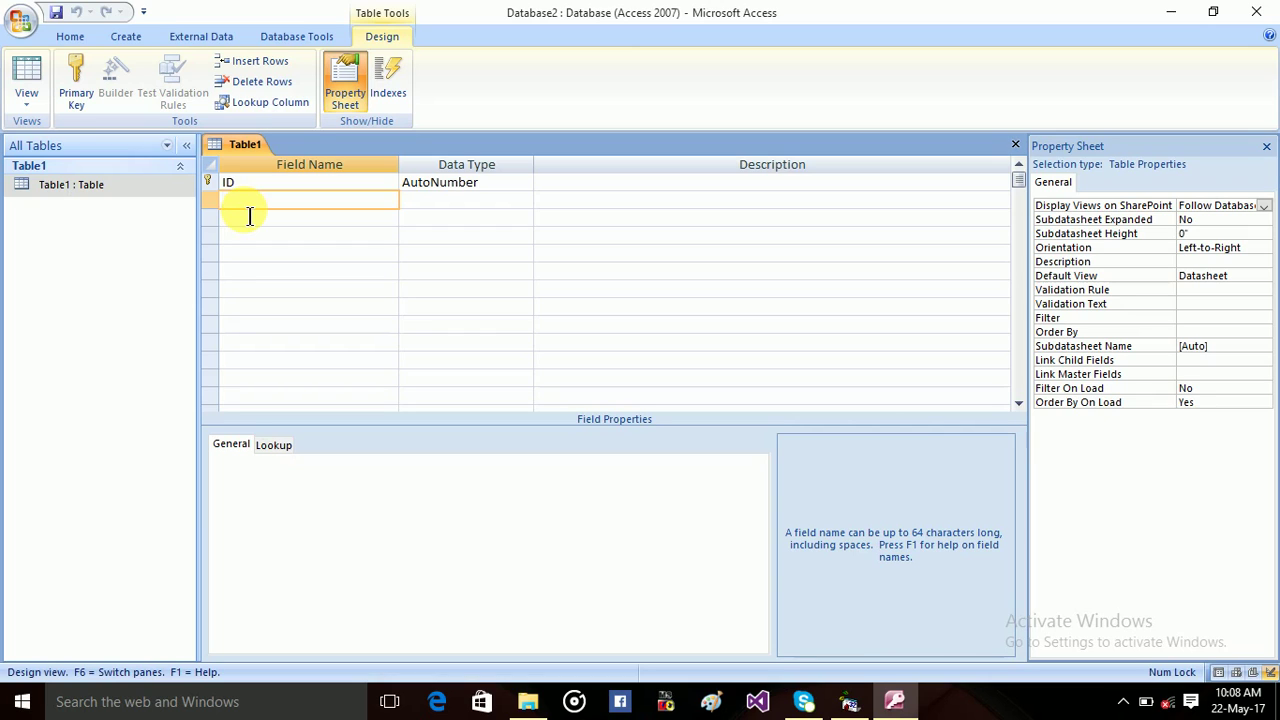
type("Name")
left_click(496, 200)
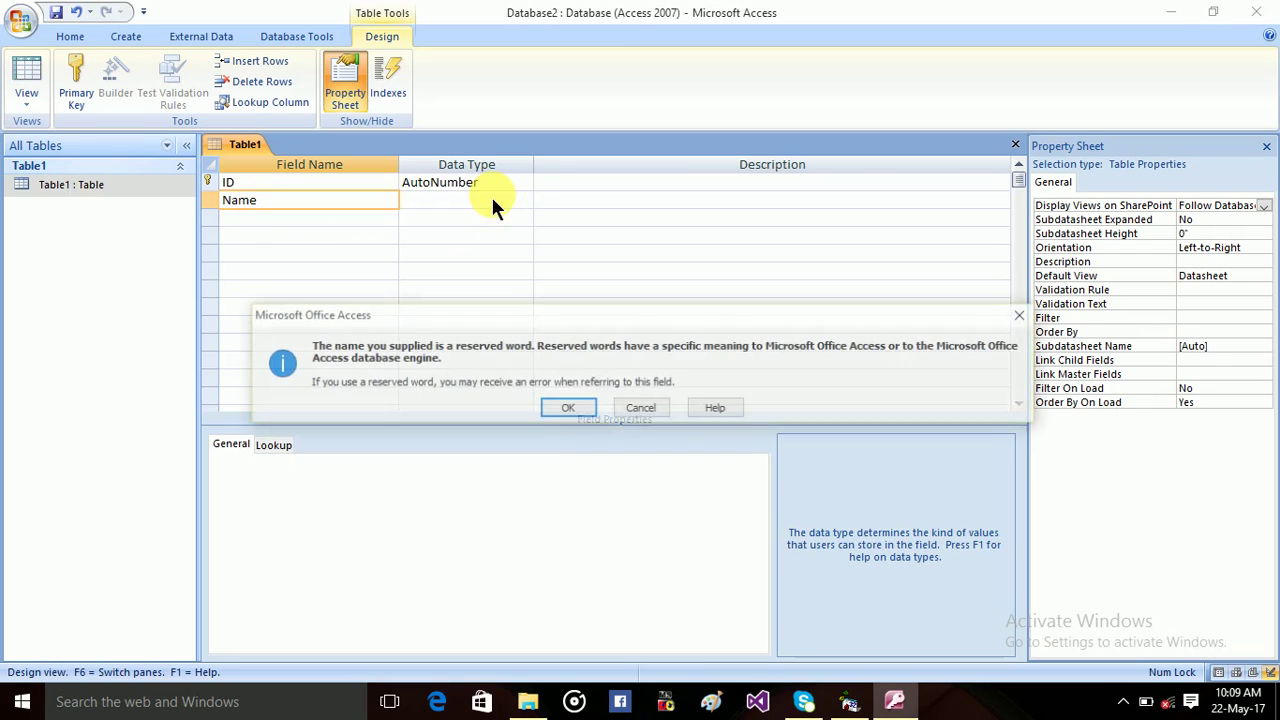
left_click(556, 410)
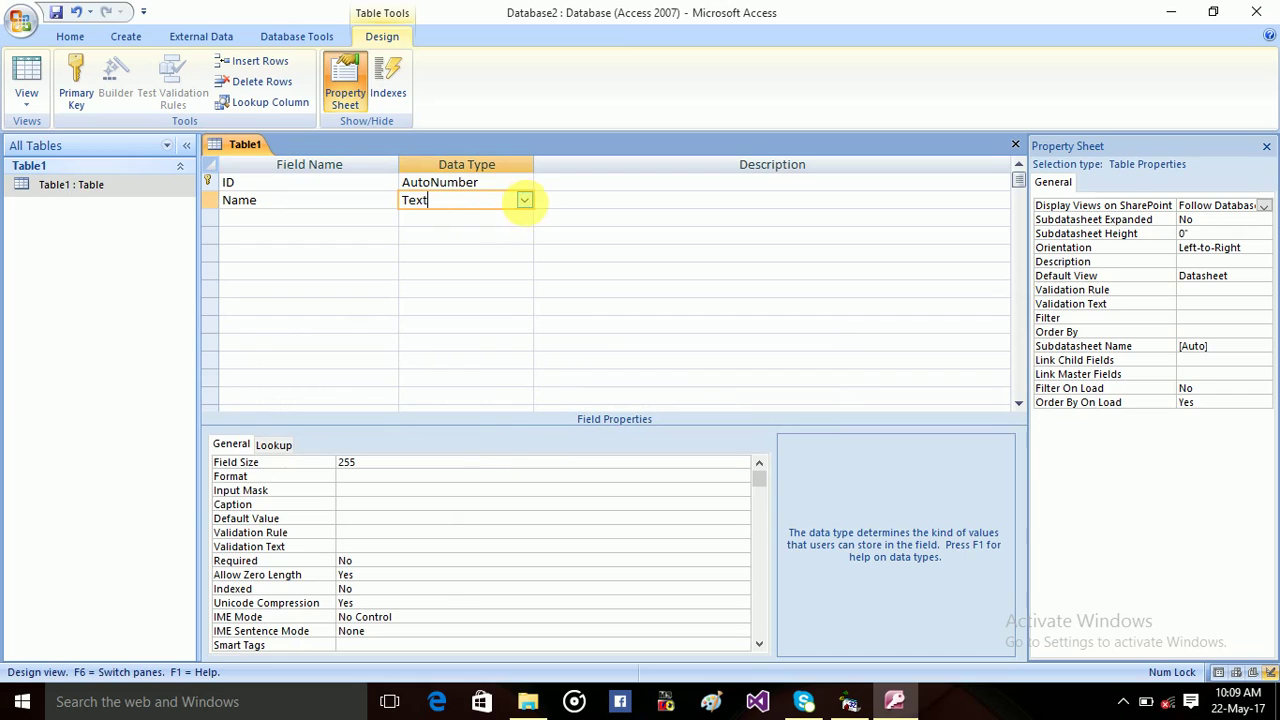
left_click(524, 201)
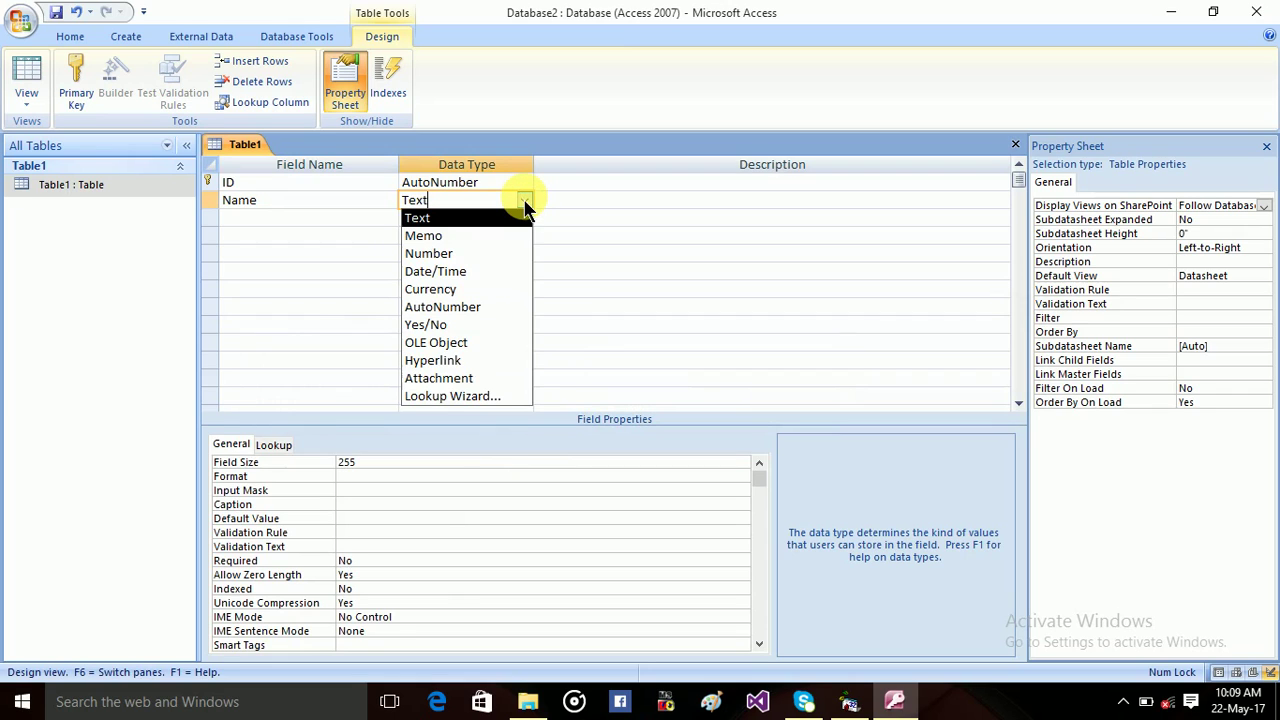
left_click(470, 218)
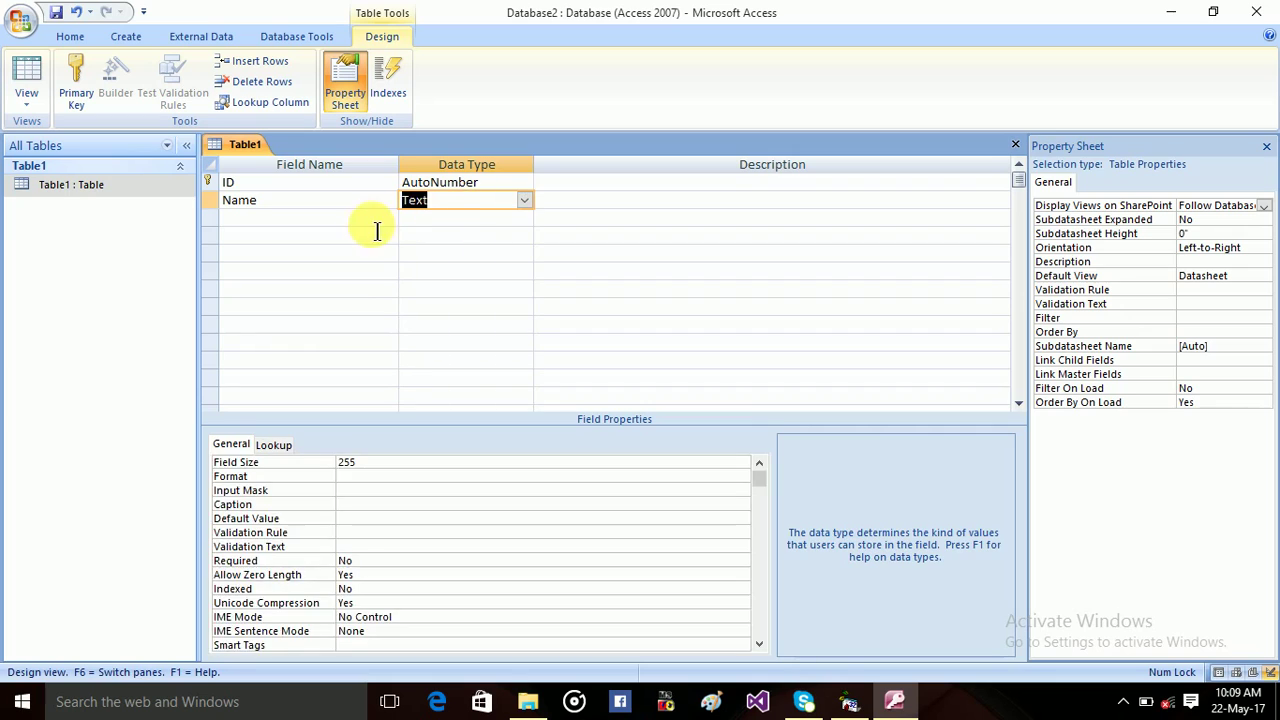
left_click(377, 230)
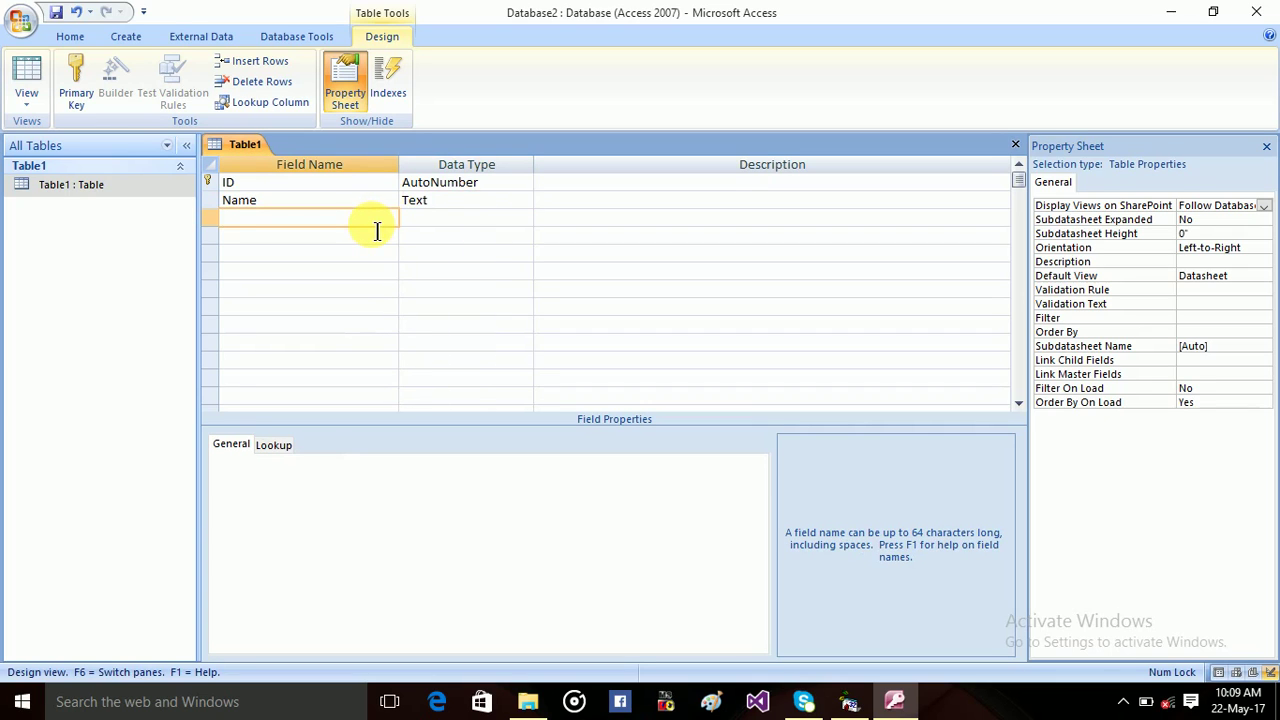
Add a DOB field with the Memo data type
type("DO")
type("B")
key("Tab")
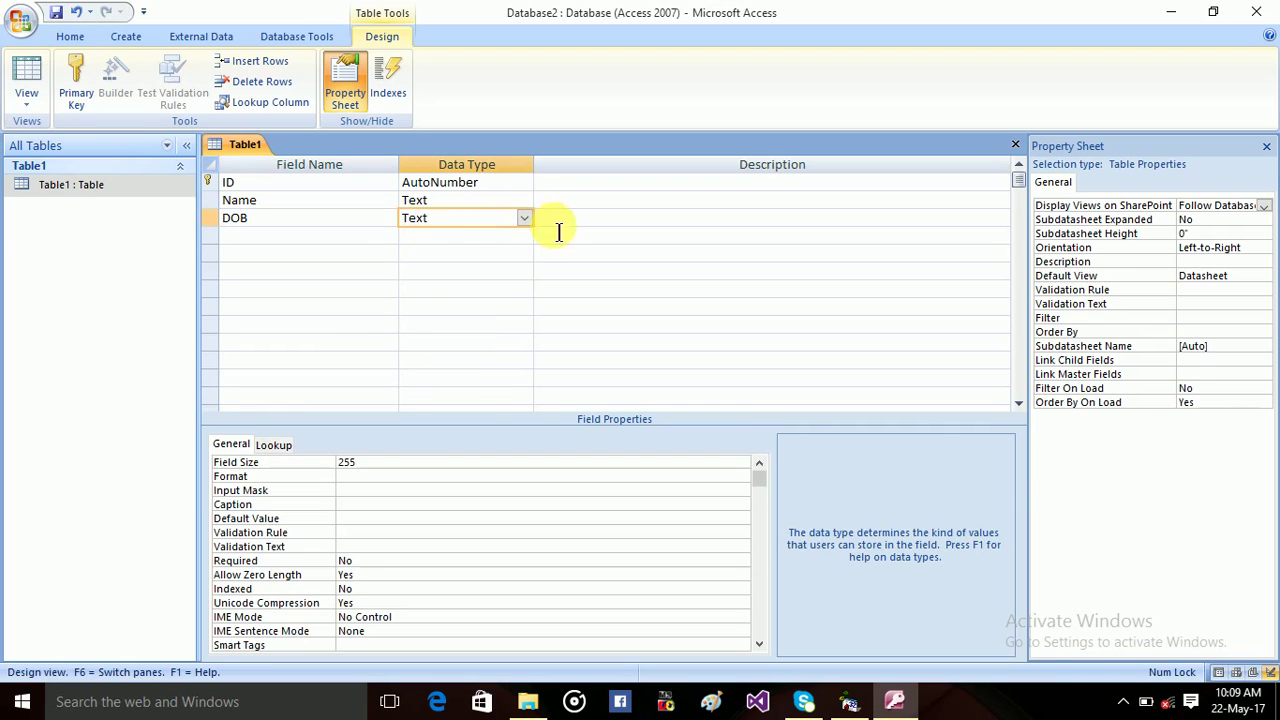
left_click(524, 218)
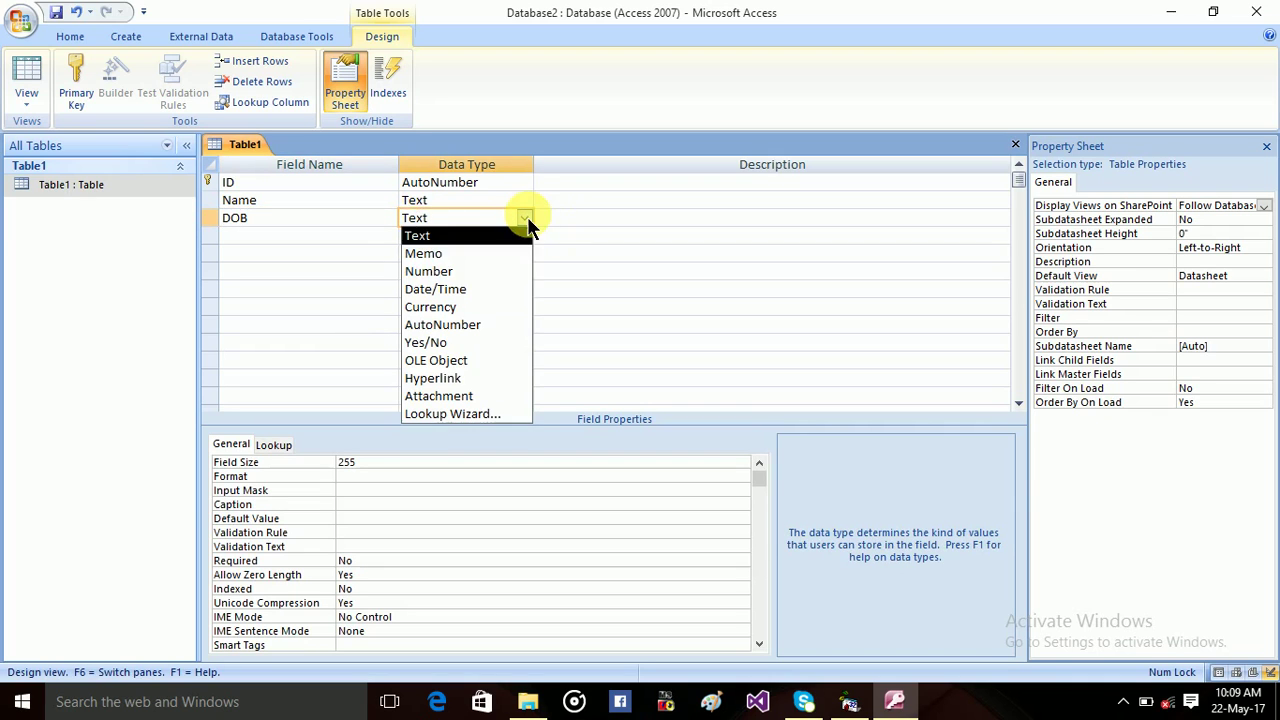
left_click(474, 255)
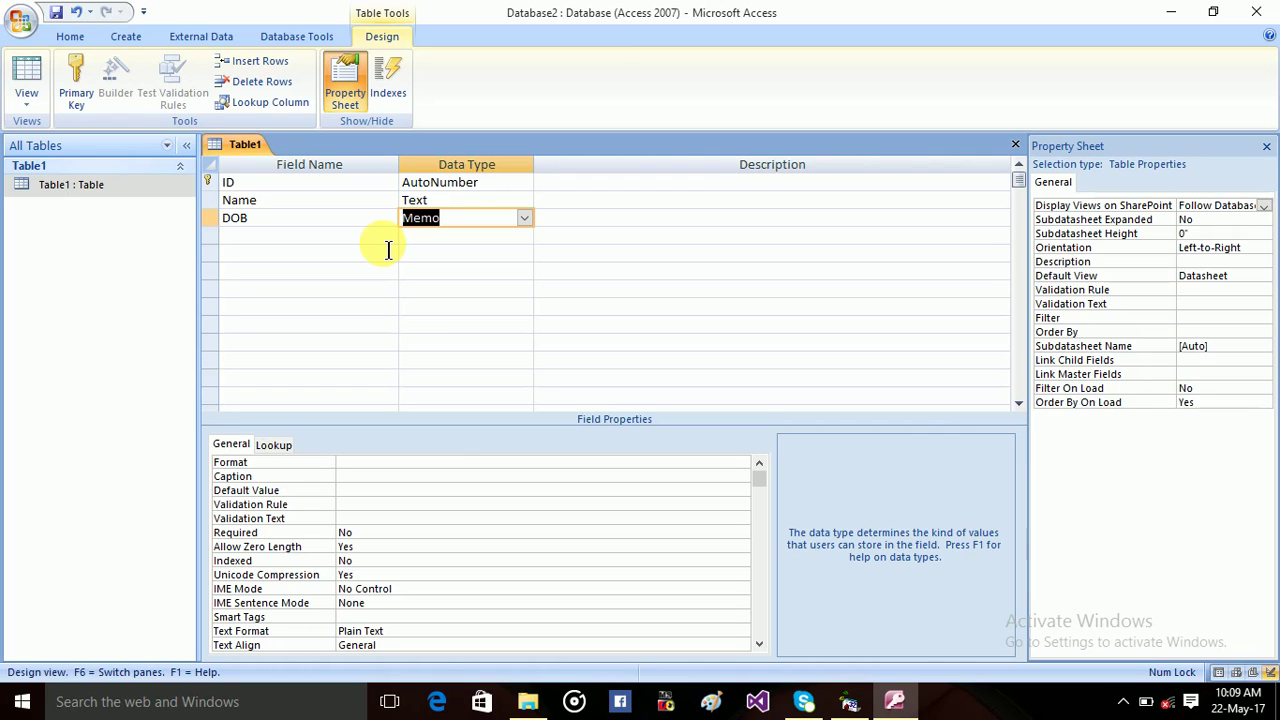
left_click(360, 238)
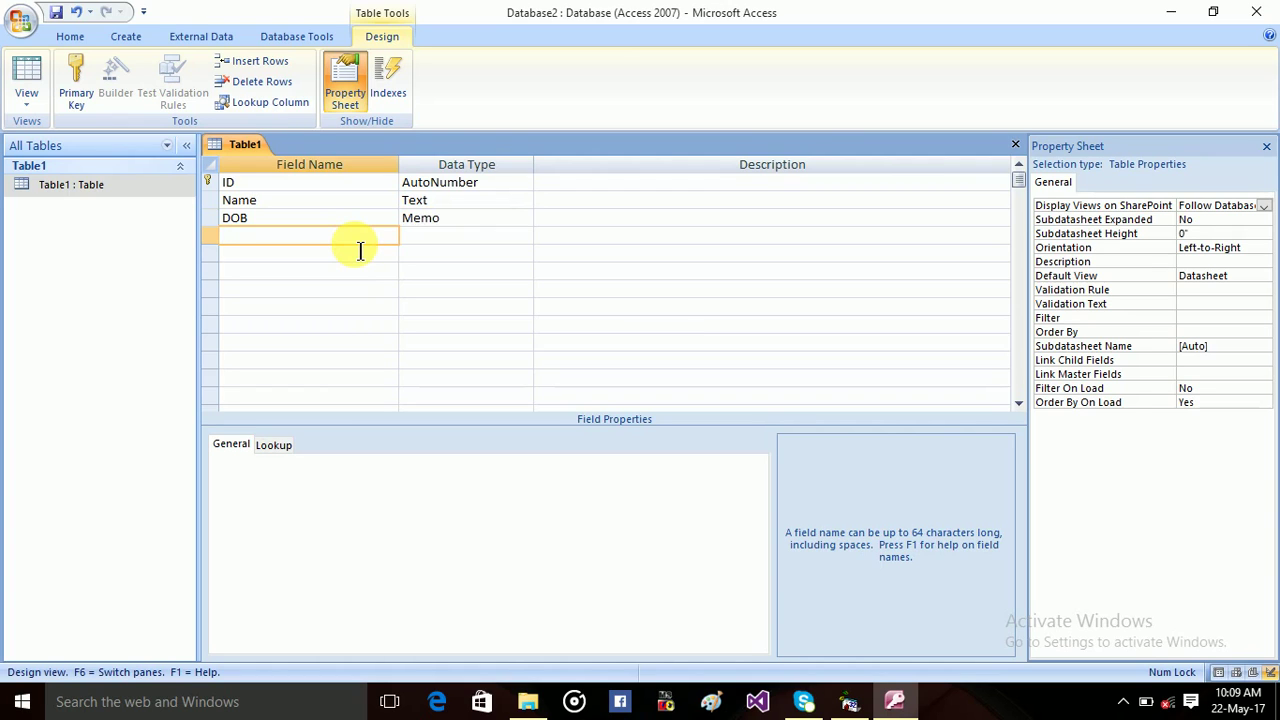
Add a Phone field with the Memo data type
type("Phone")
left_click(466, 240)
left_click(524, 236)
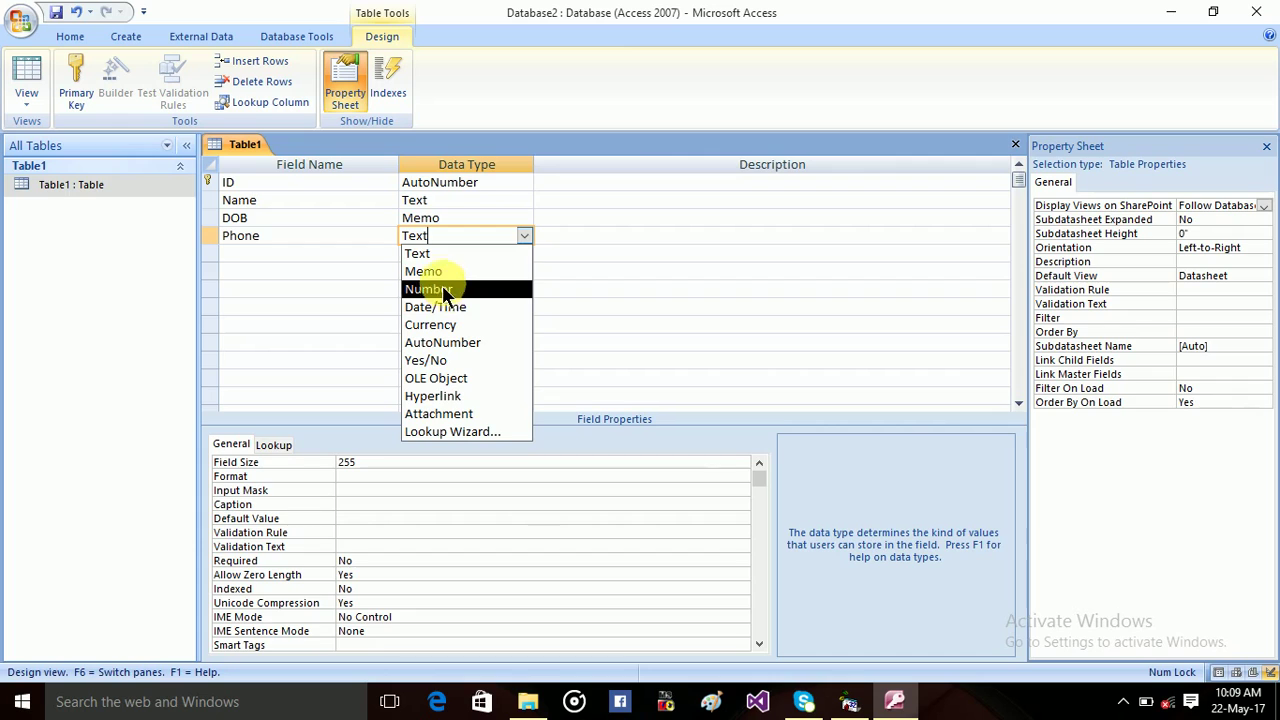
left_click(433, 274)
left_click(372, 263)
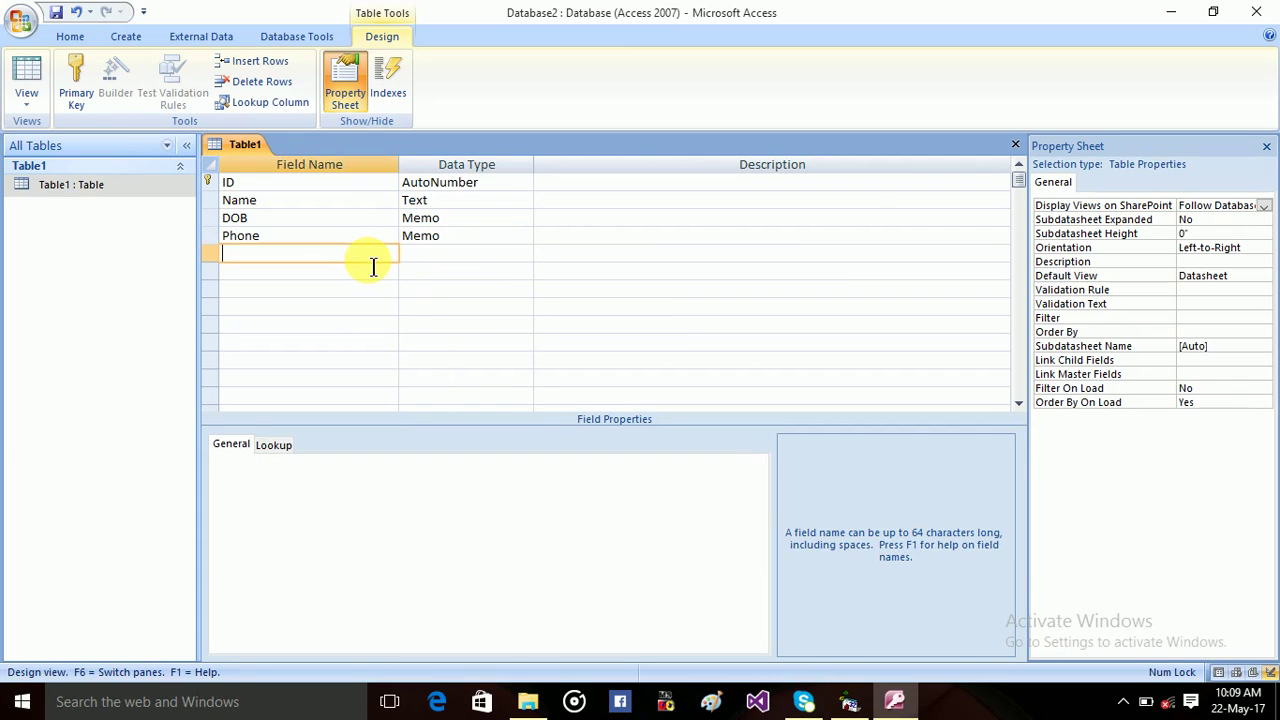
Add a Gender field with the Memo data type
type("Gend")
type("er")
left_click(470, 256)
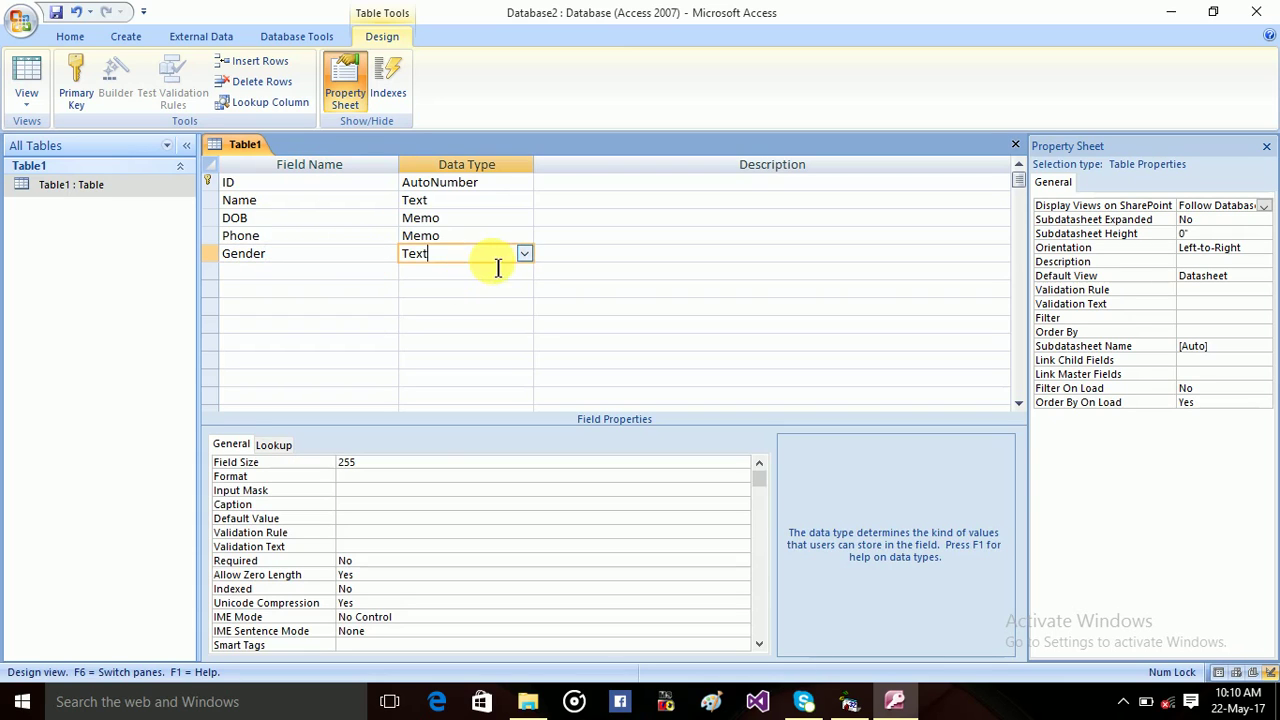
left_click(524, 255)
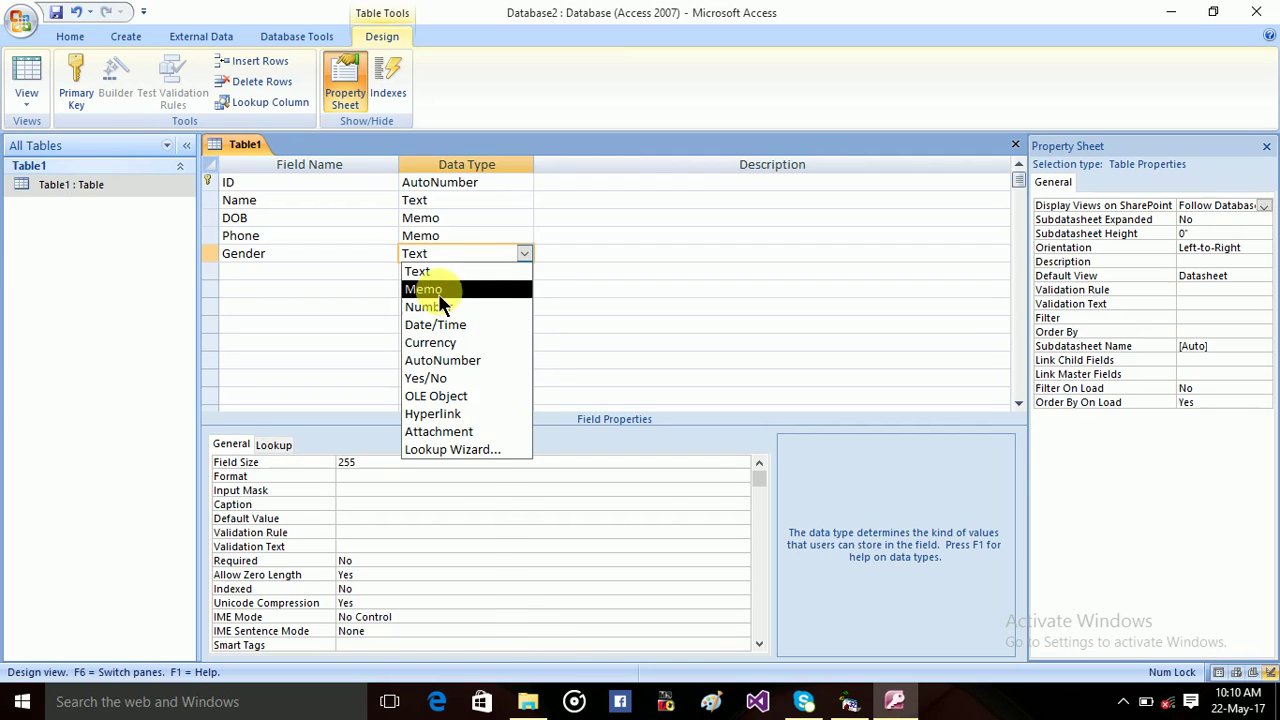
left_click(438, 293)
left_click(380, 279)
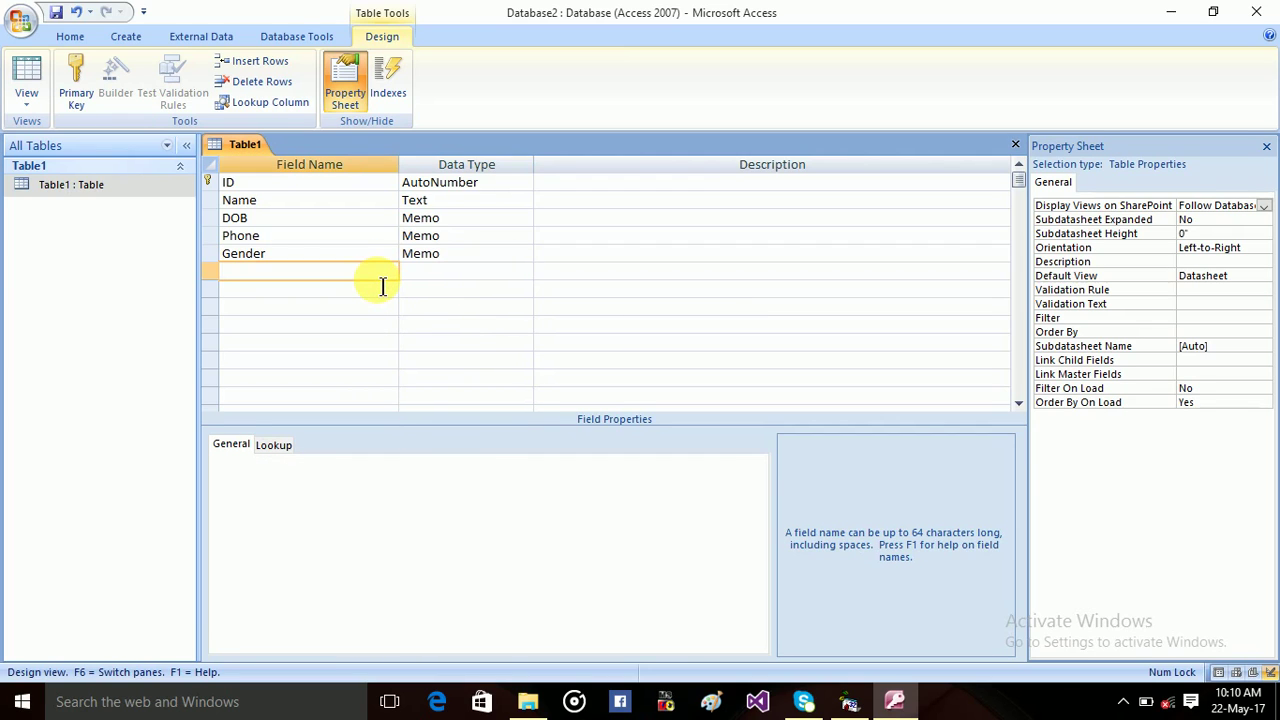
Add a Sunsign field, keeping its data type as Text
type("S")
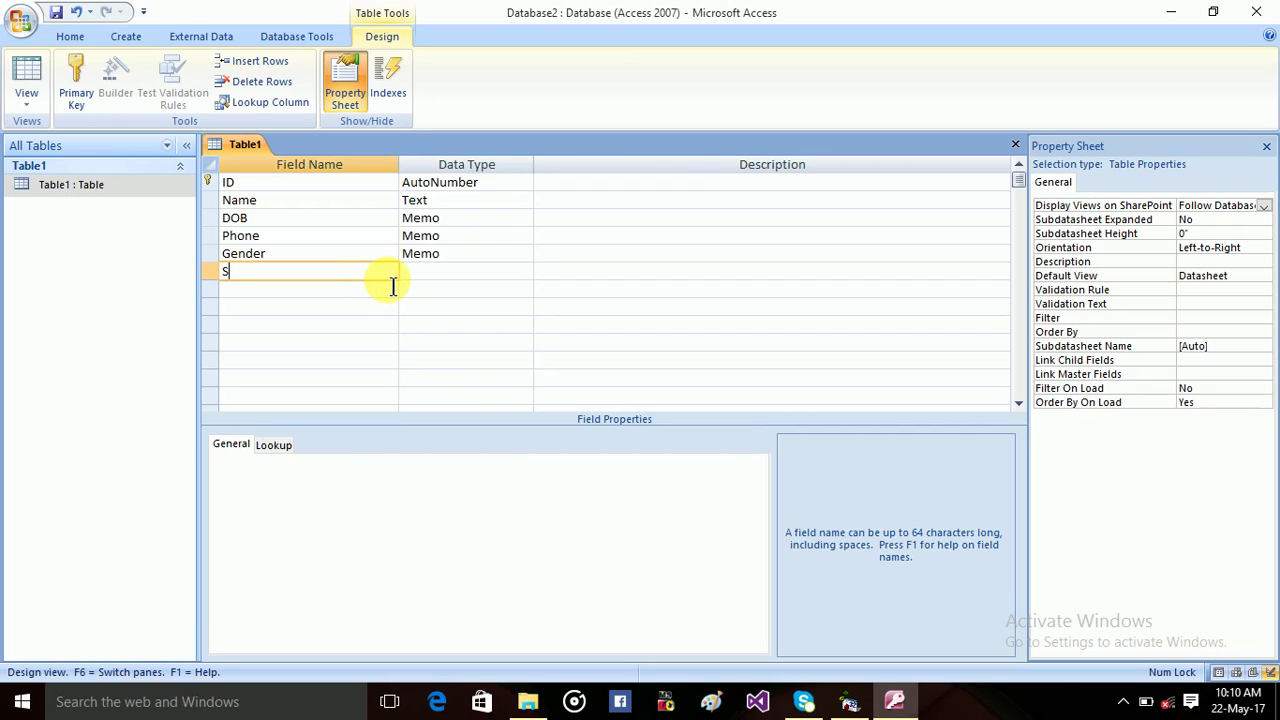
type("unsigh")
key("BackSpace")
type("n")
left_click(440, 275)
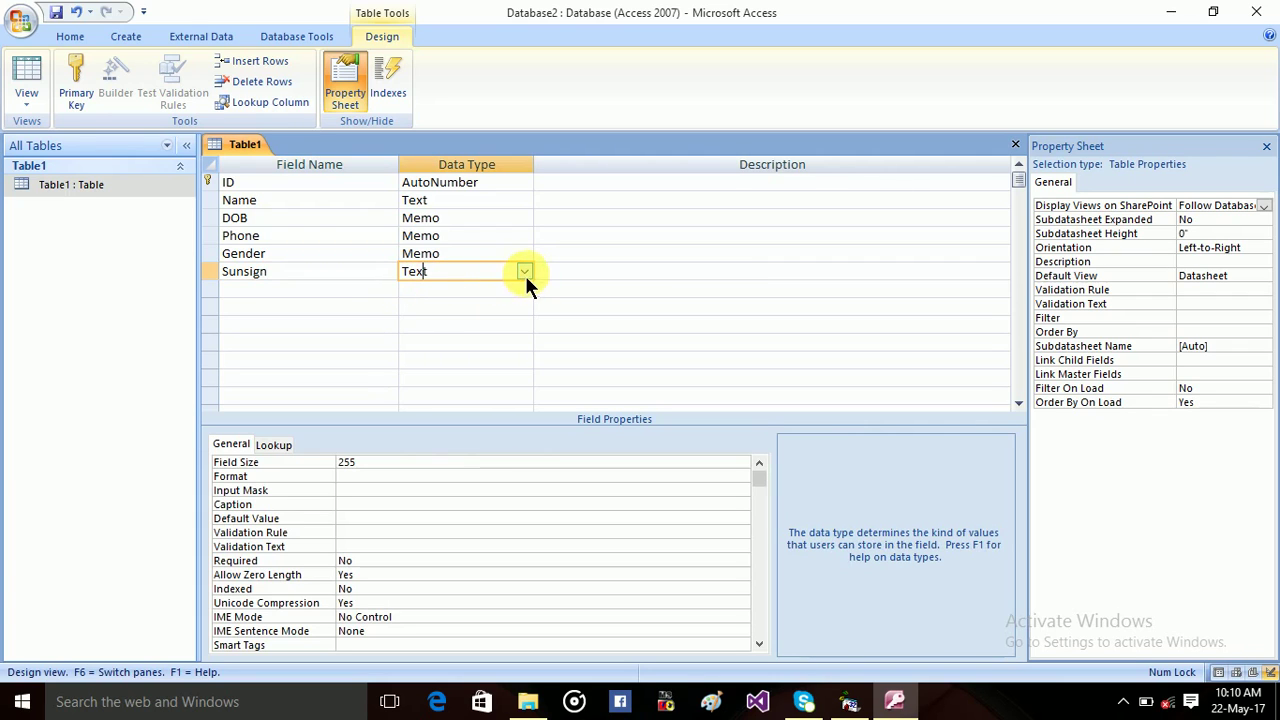
left_click(523, 272)
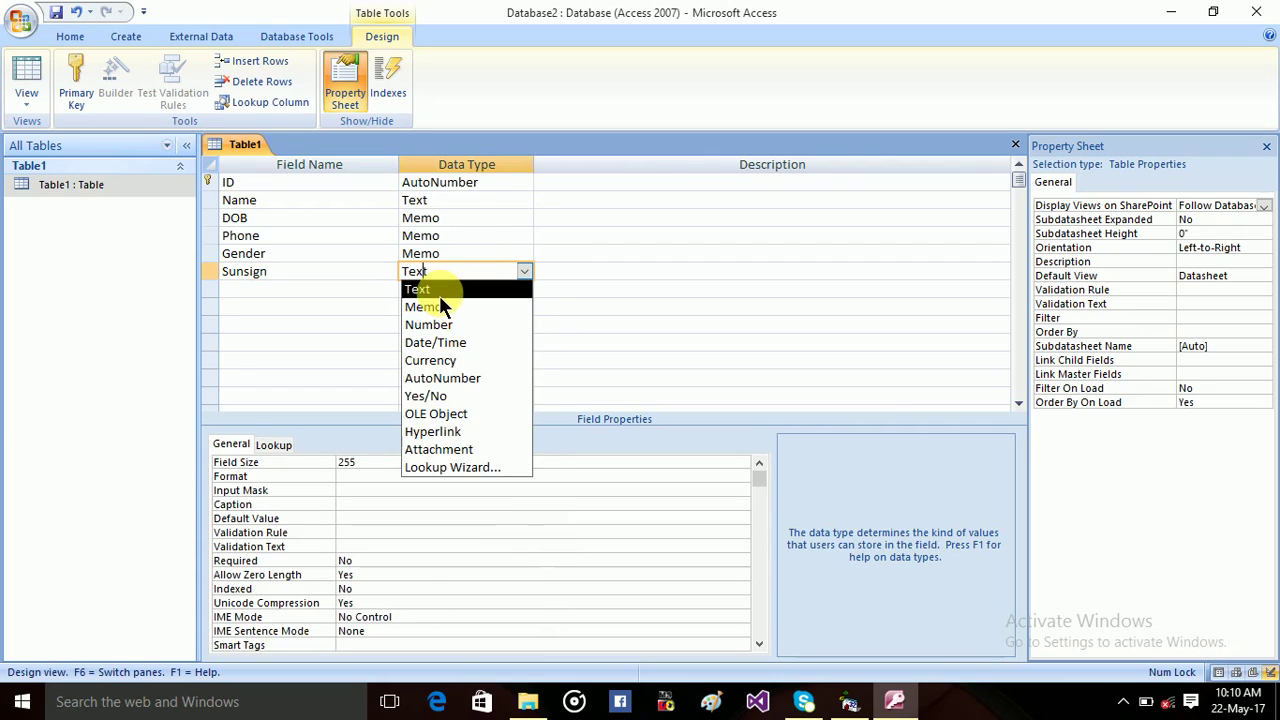
left_click(439, 292)
left_click(357, 294)
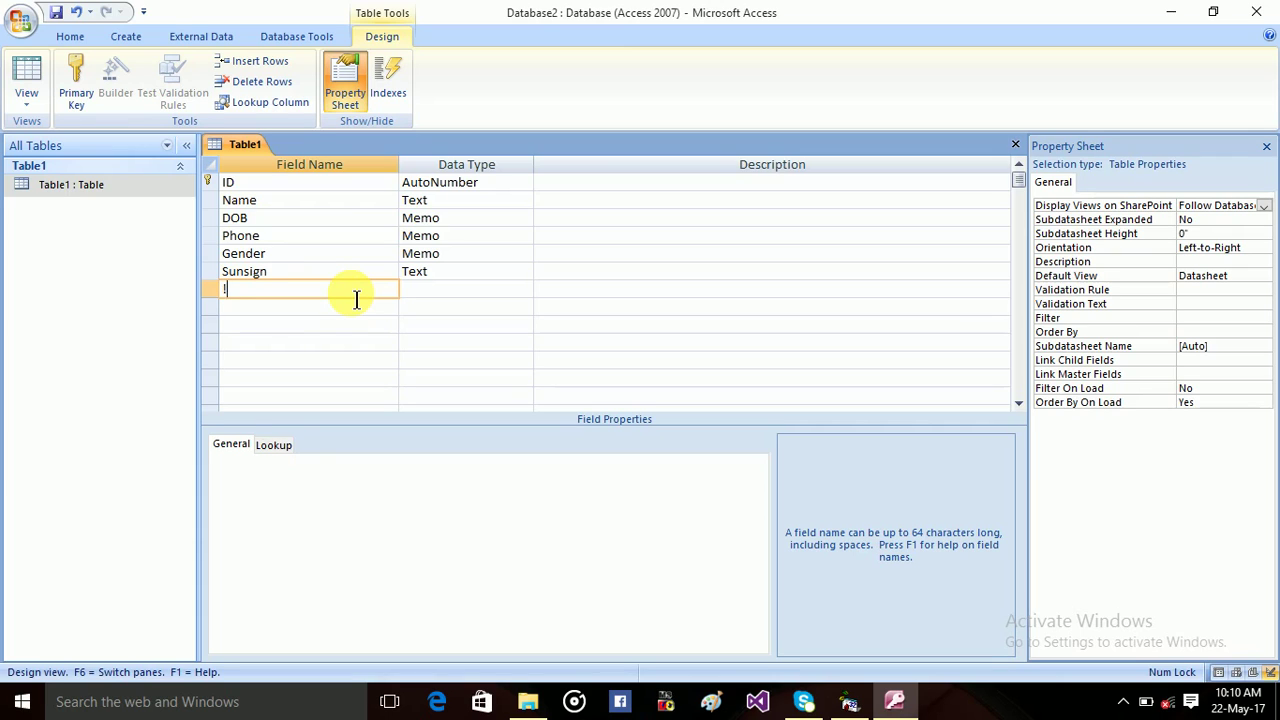
Add a 1st_crush field with the Memo data type
type("1st")
type("_")
type("cru")
type("sh")
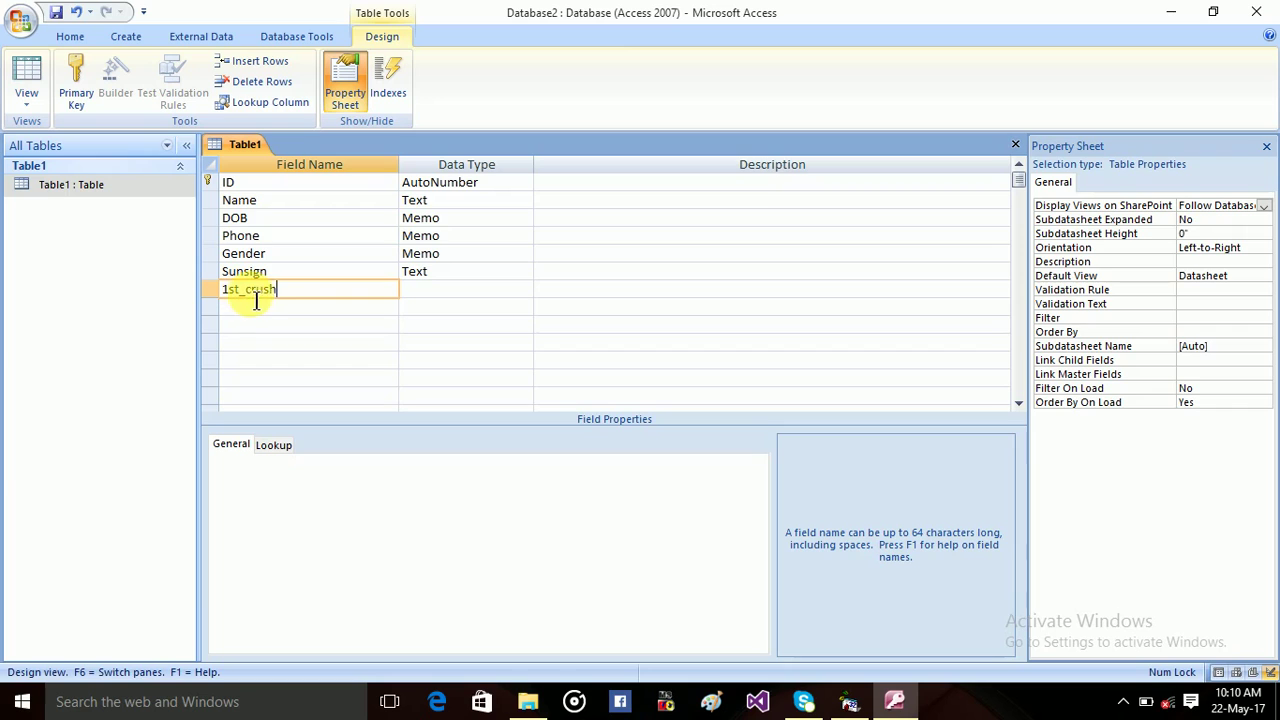
left_click(448, 293)
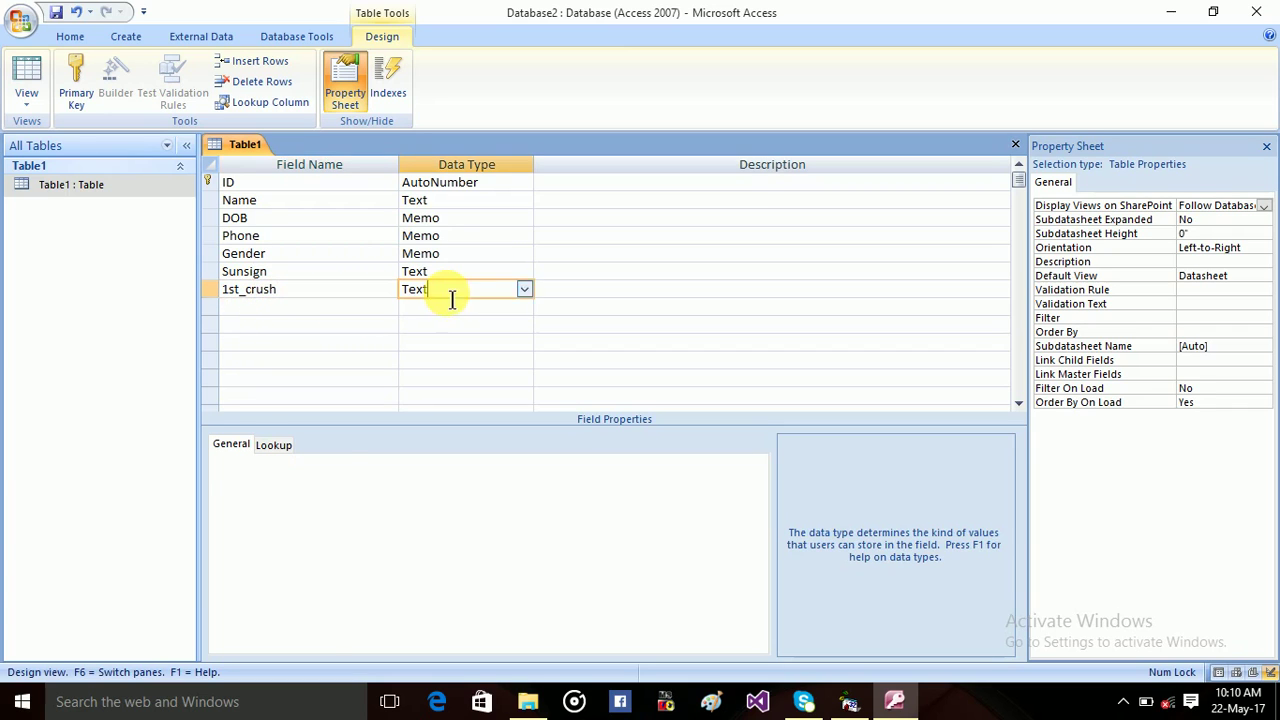
left_click(524, 289)
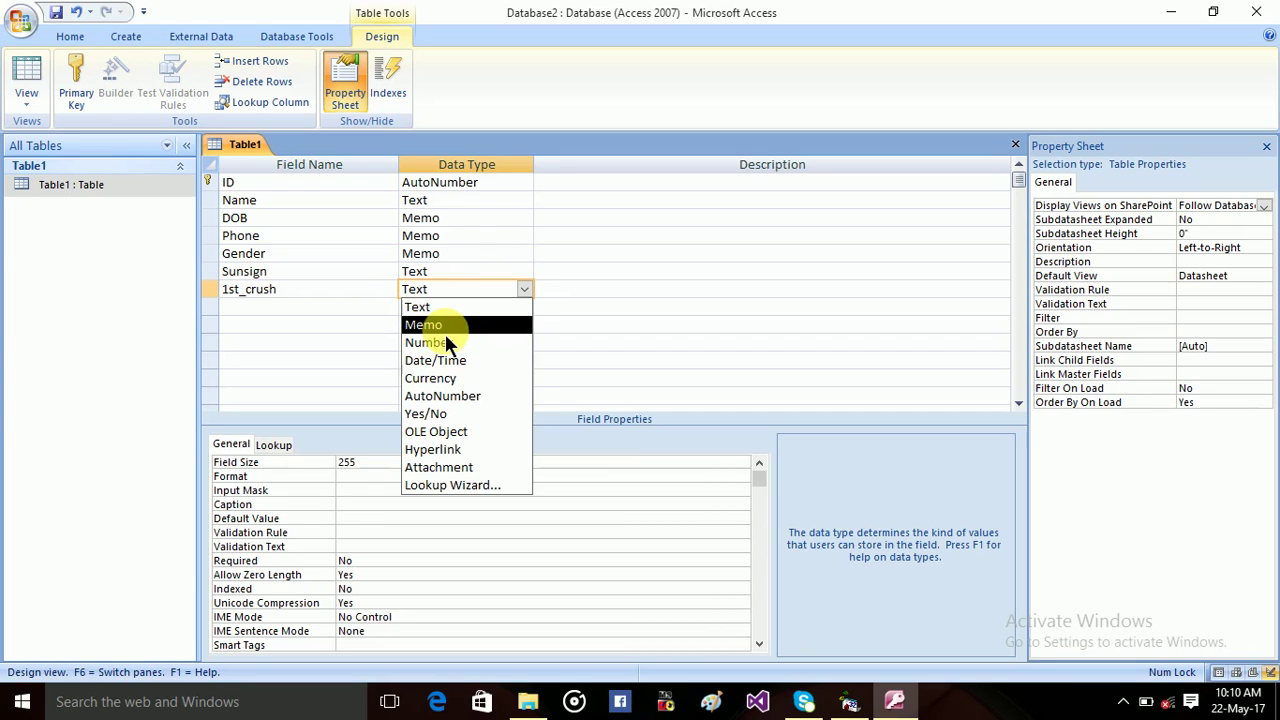
left_click(445, 332)
left_click(310, 316)
type("F")
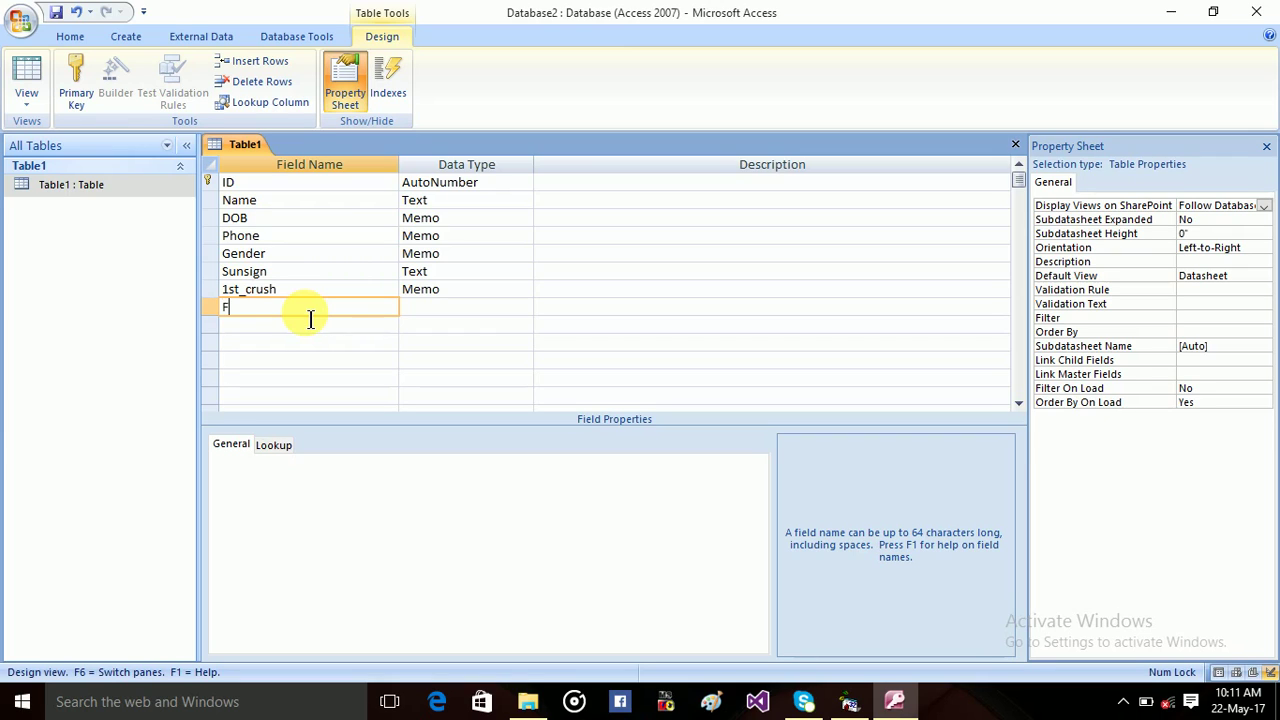
Add a Favourite_spot field with the Memo data type
type("avouri")
type("te_")
type("spot")
left_click(418, 312)
left_click(524, 307)
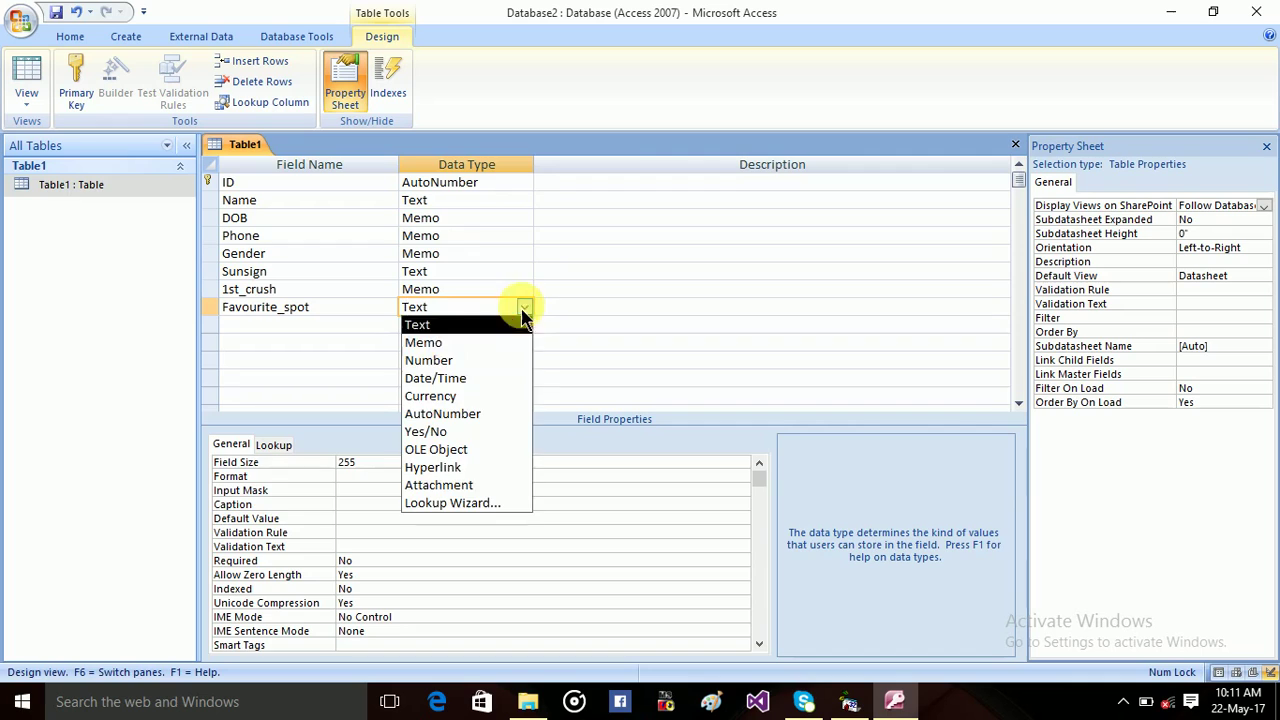
left_click(501, 351)
left_click(304, 334)
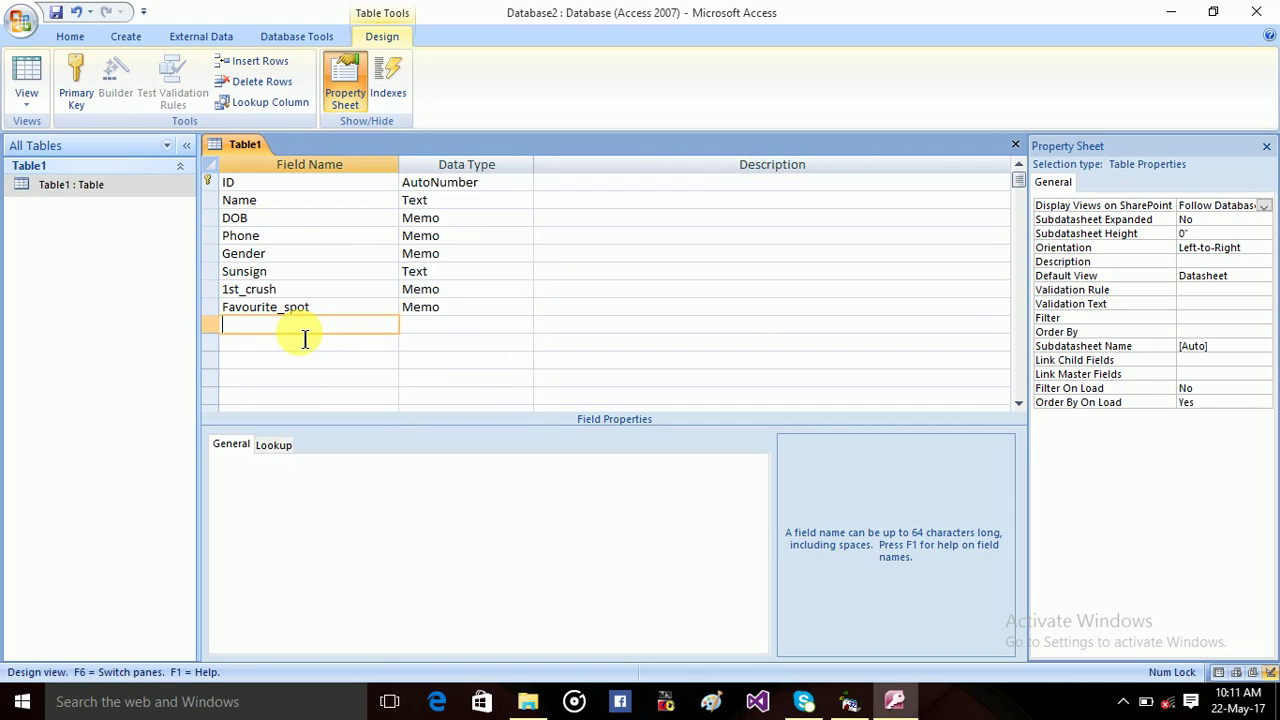
Add a Dream_bride/groom field with the Memo data type
type("D")
type("ream")
type("_")
type("bride/")
type("g")
type("r")
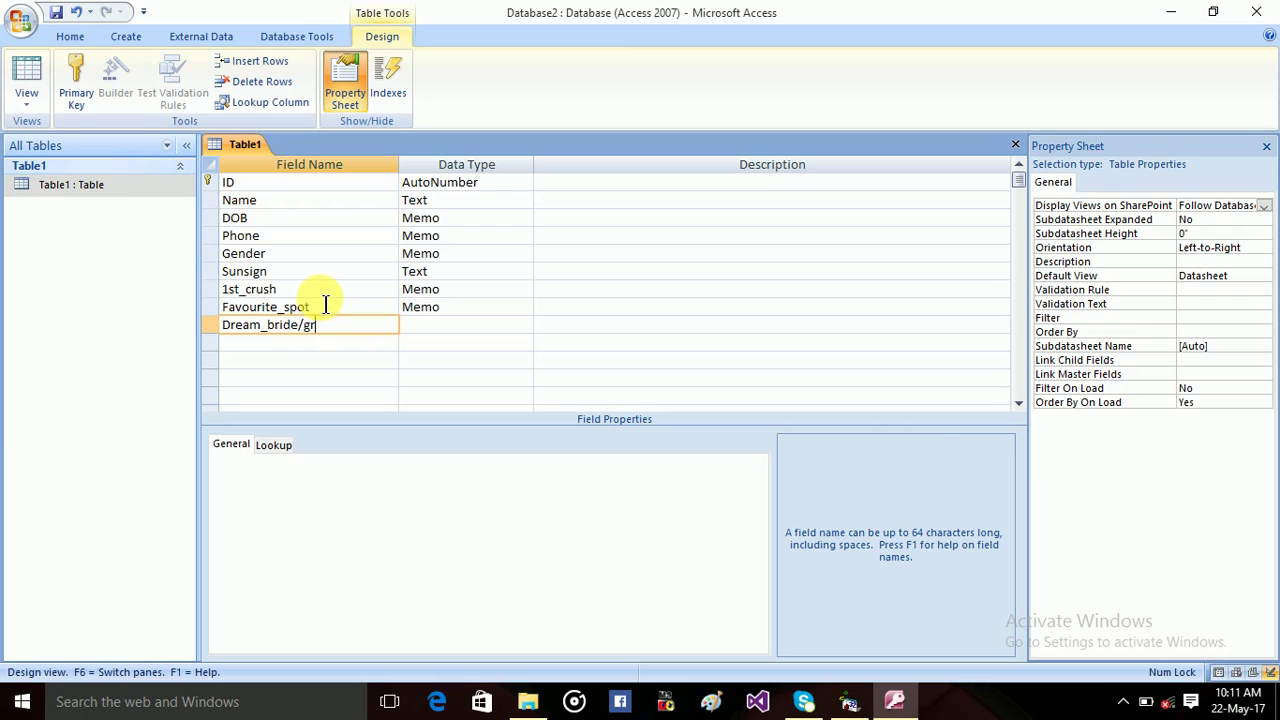
type("oom")
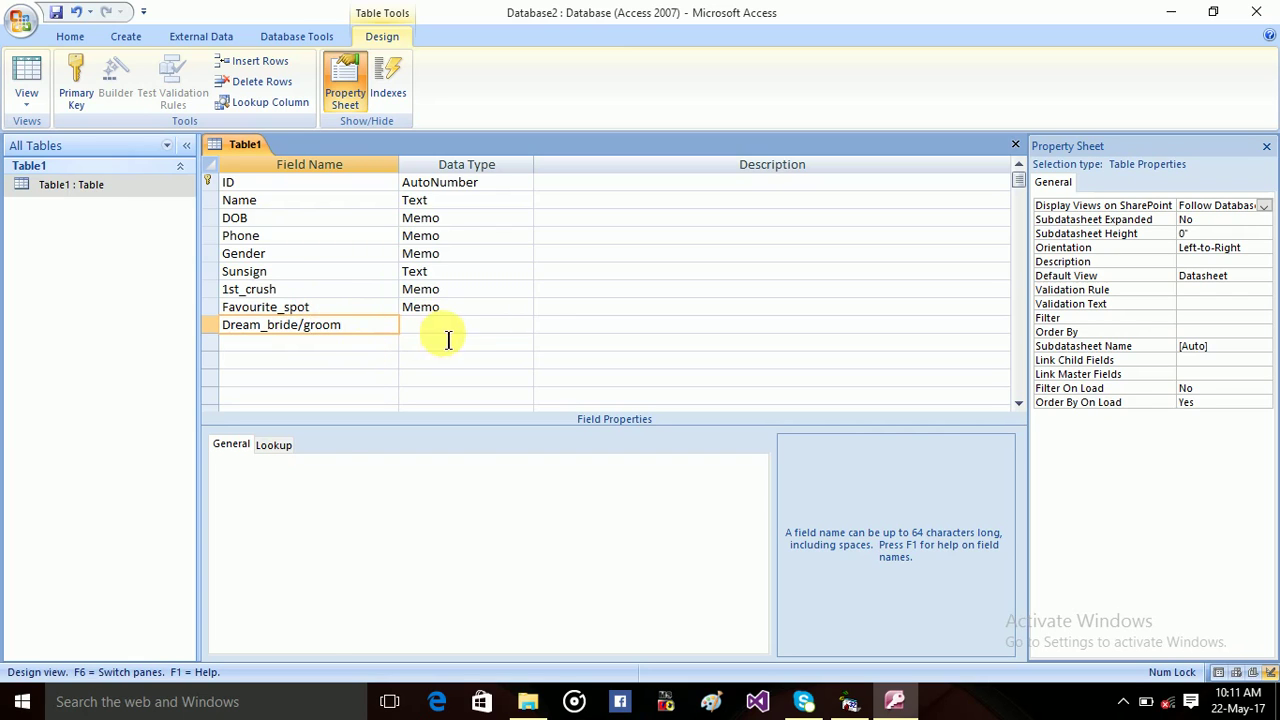
left_click(449, 330)
left_click(525, 325)
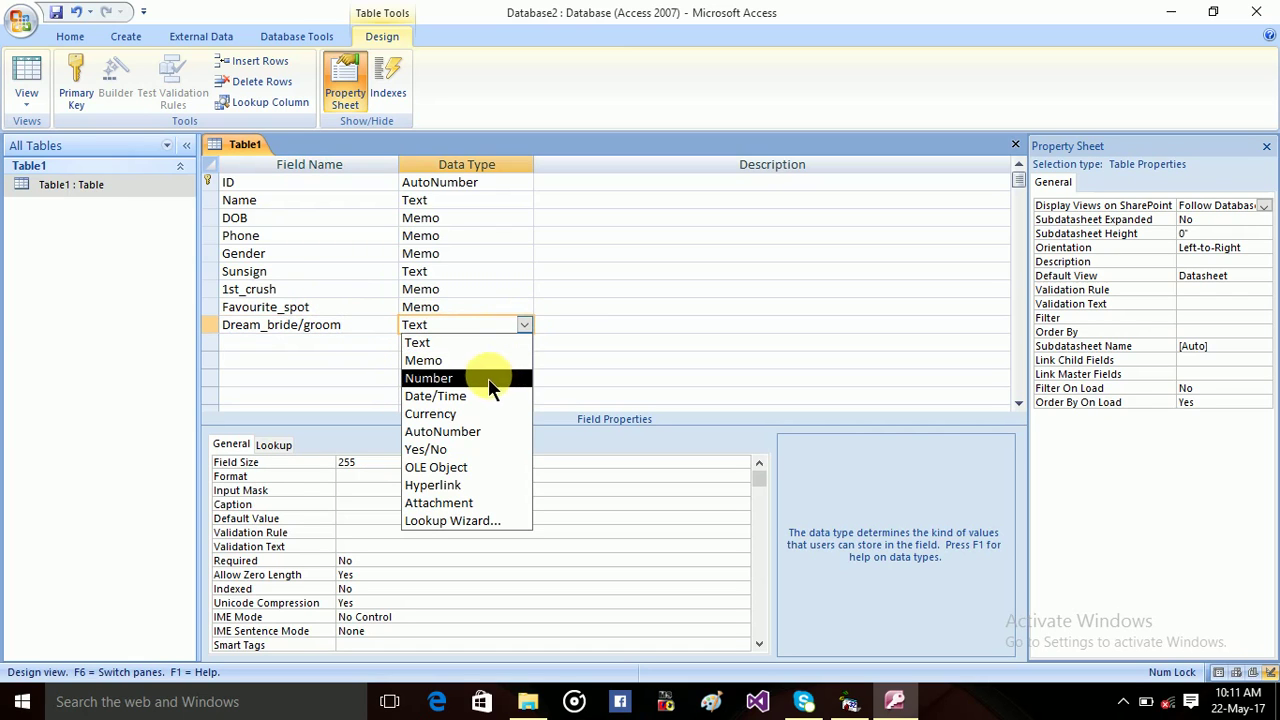
left_click(480, 361)
left_click(340, 352)
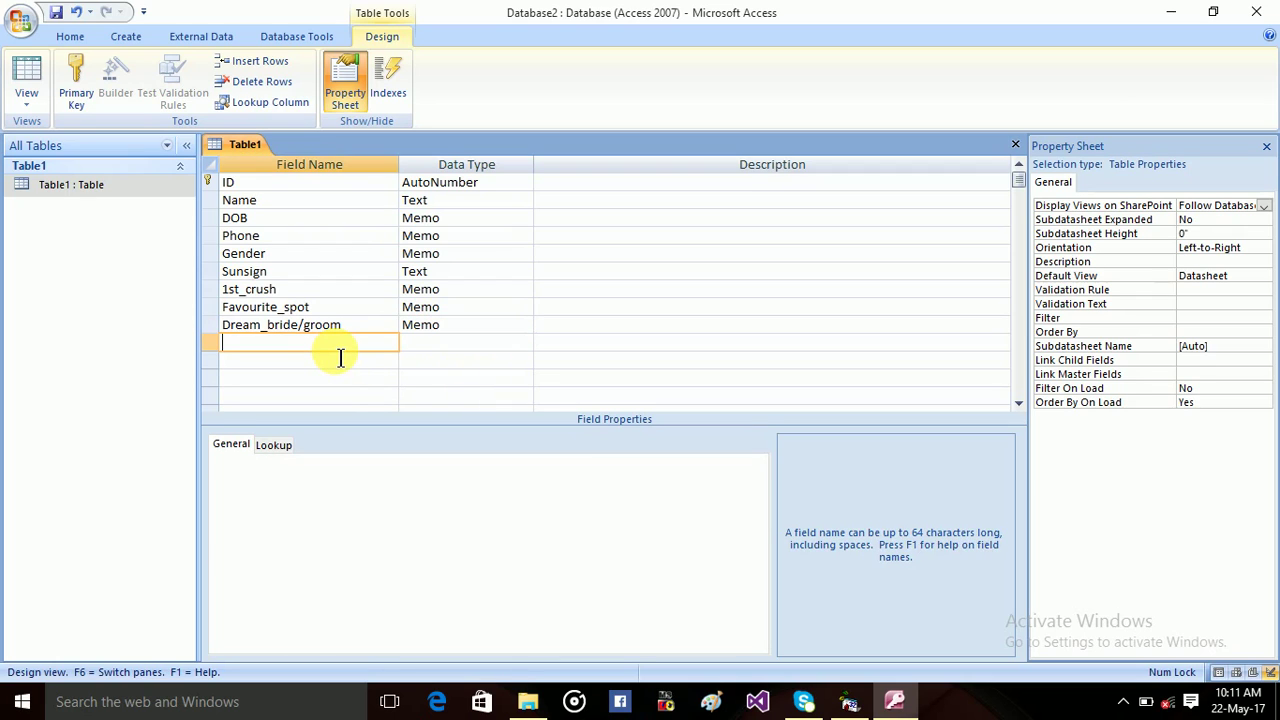
Add a Lifes_biggest_wish field with the Memo data type
type("L")
type("ifes")
type("_bi")
type("ggest")
type("_wish")
key("Tab")
left_click(524, 343)
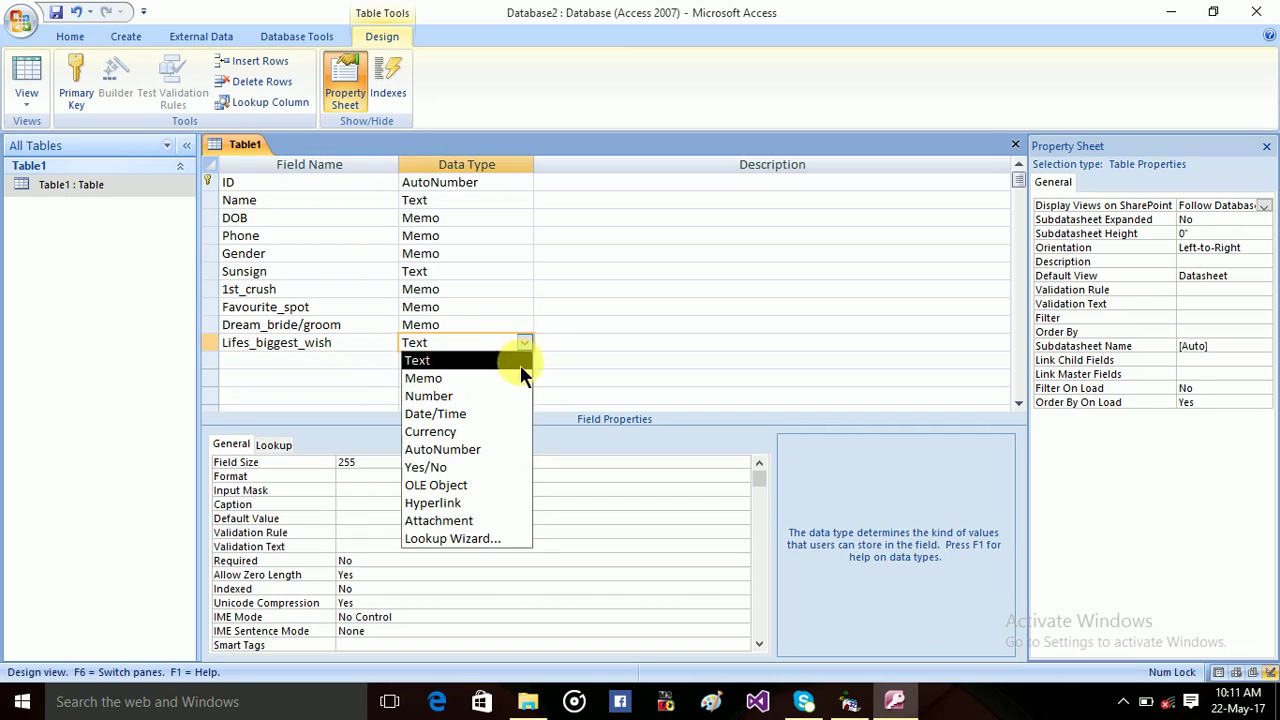
left_click(489, 380)
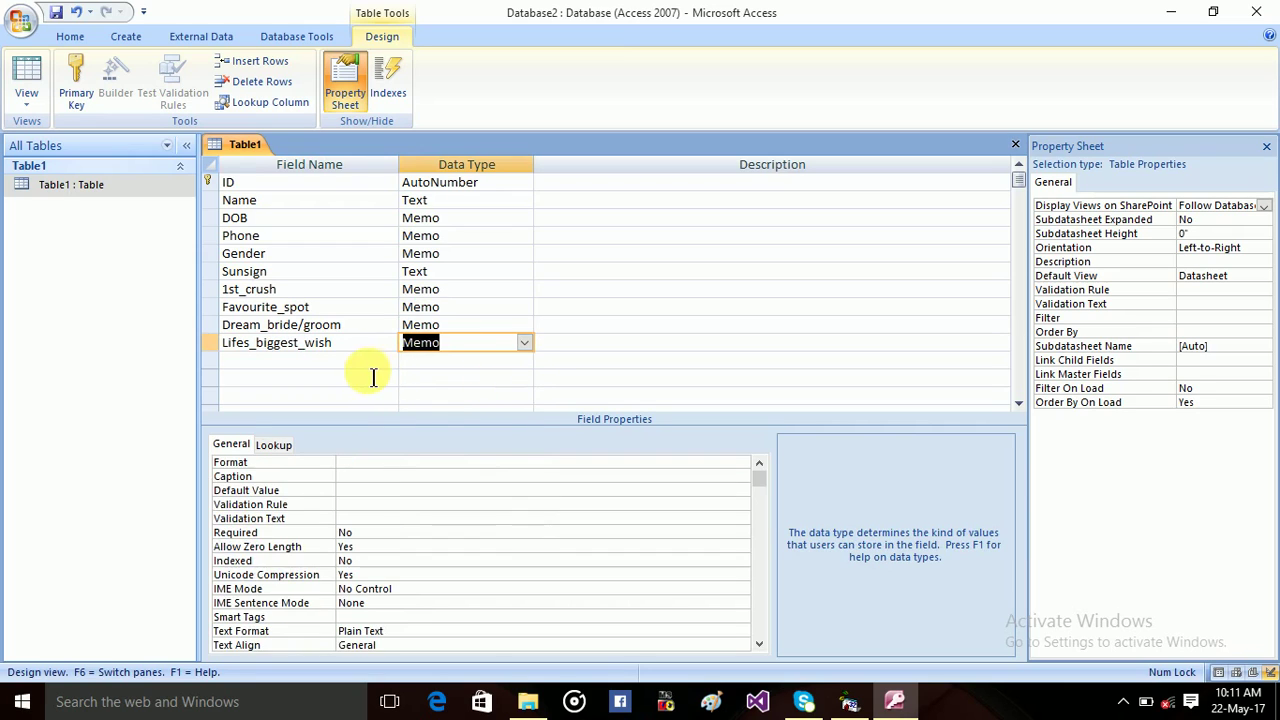
left_click(371, 365)
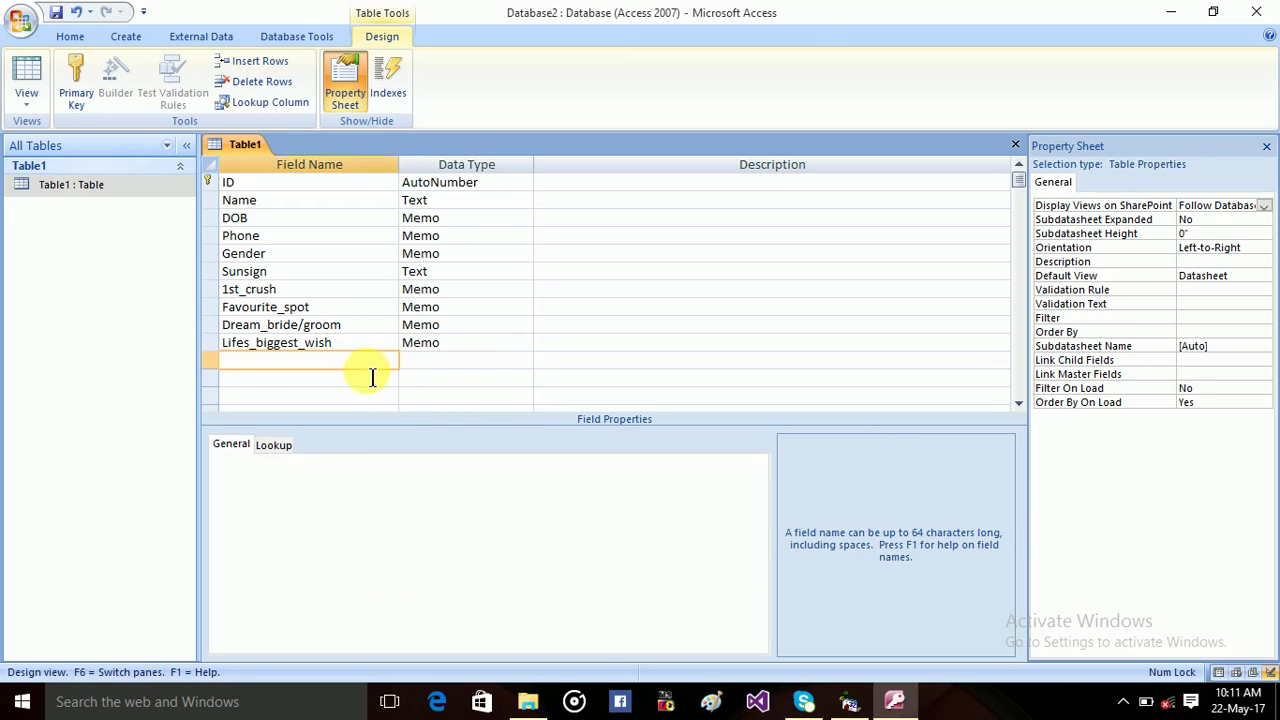
Add an Enter_your_Biography field with the Memo data type
type("Enter_your_Biograph")
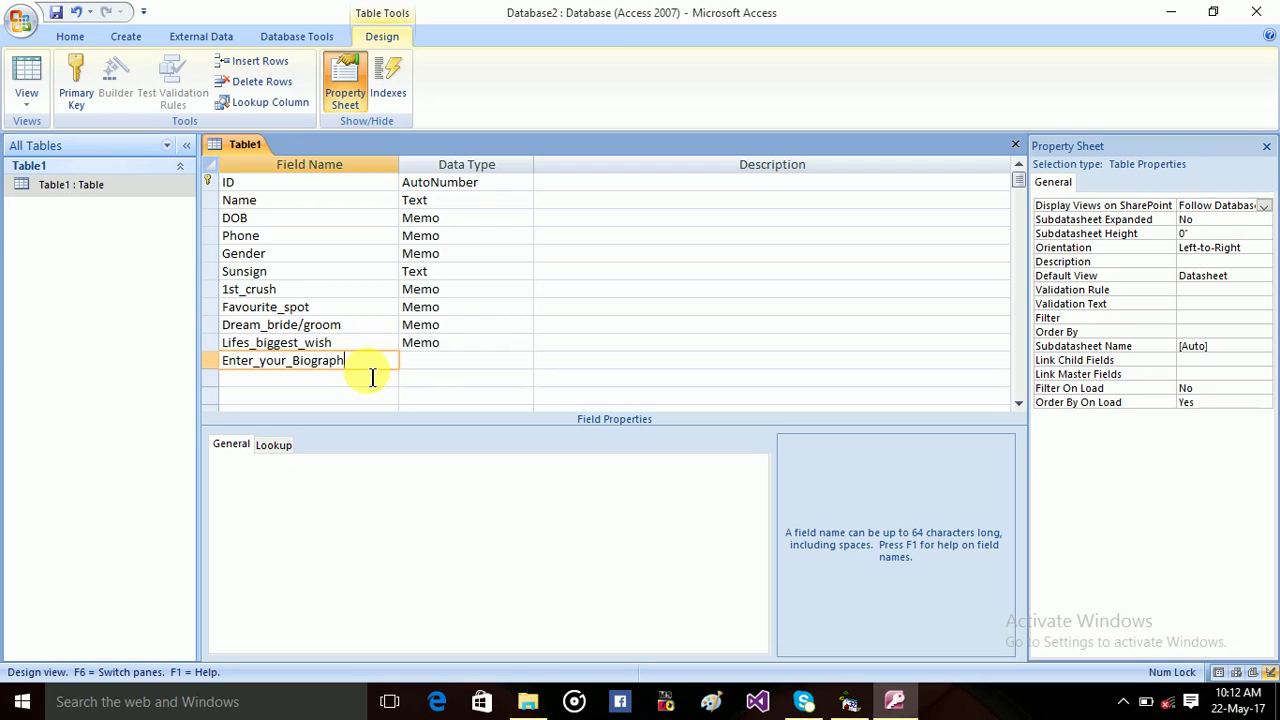
type("y")
left_click(430, 364)
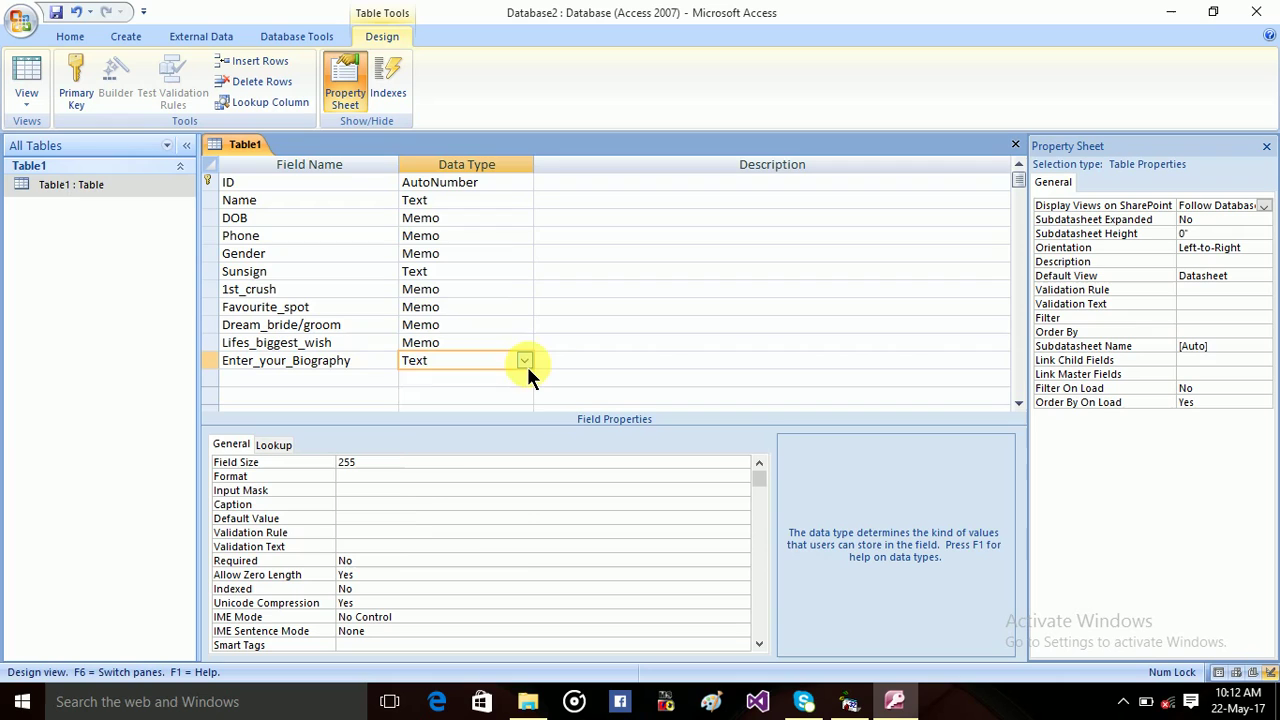
left_click(524, 361)
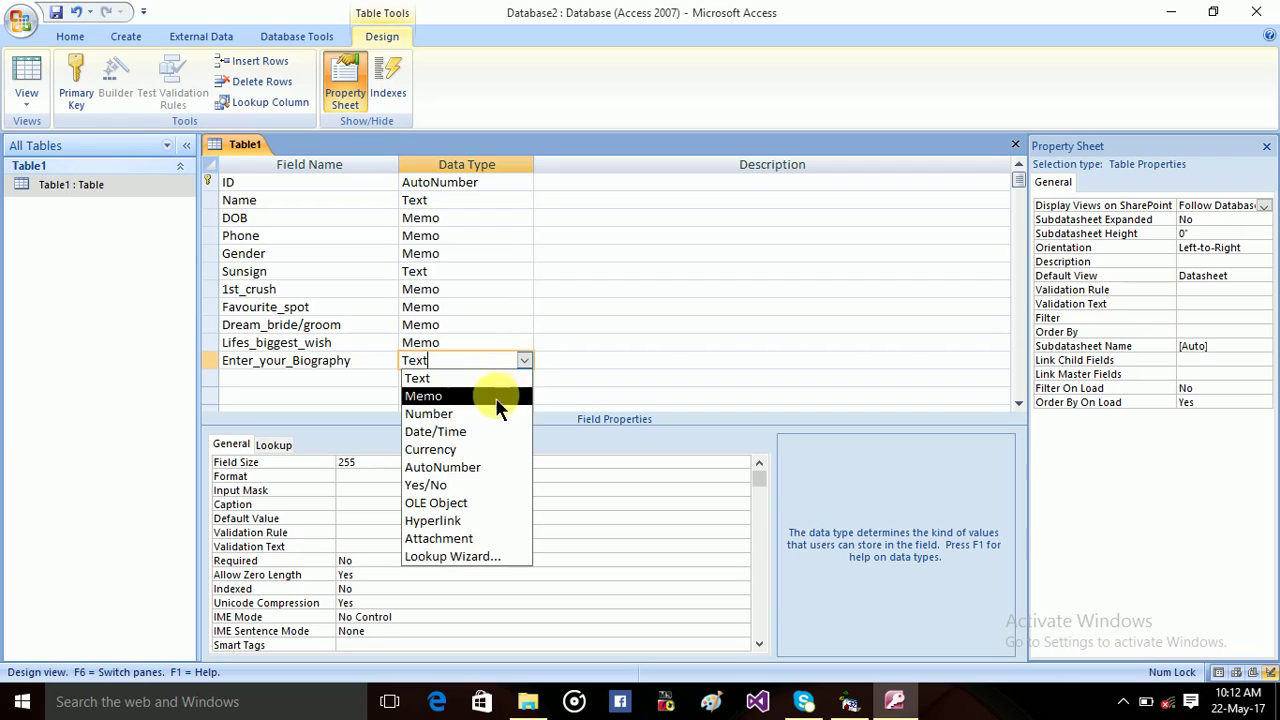
left_click(428, 400)
left_click(384, 386)
Add a Photo field with the Memo data type
type("P")
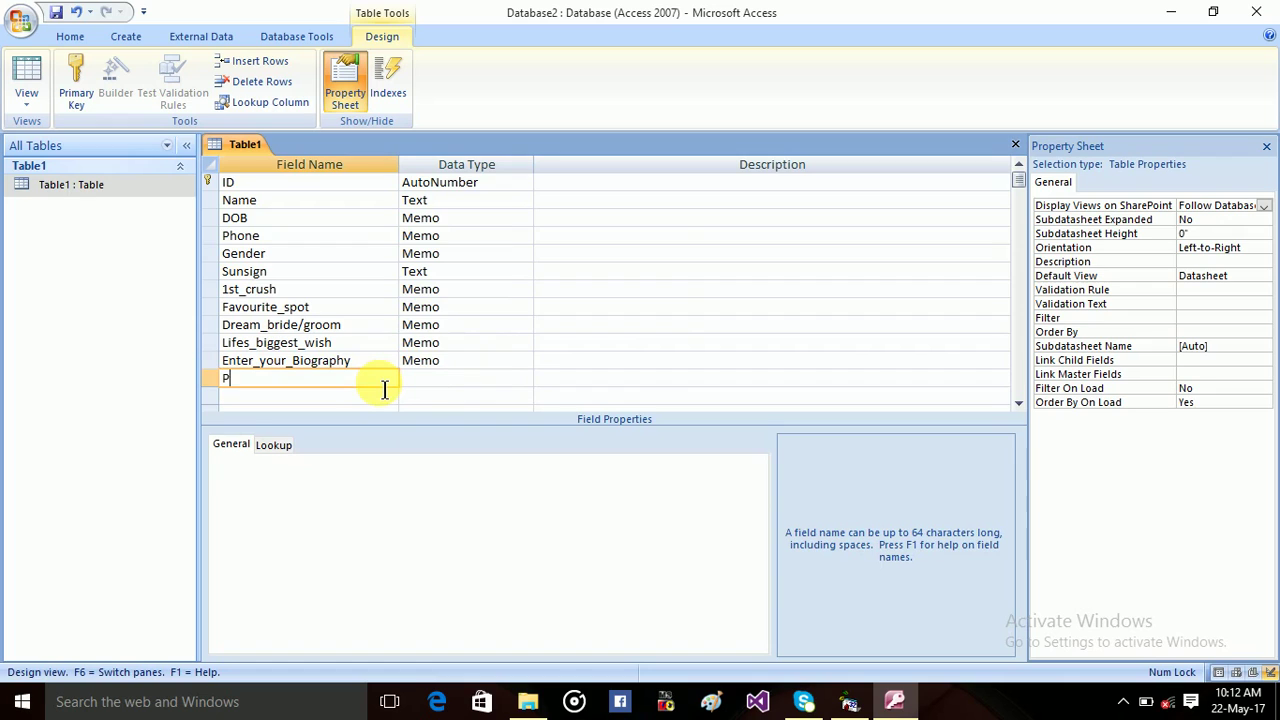
type("hoto")
left_click(437, 380)
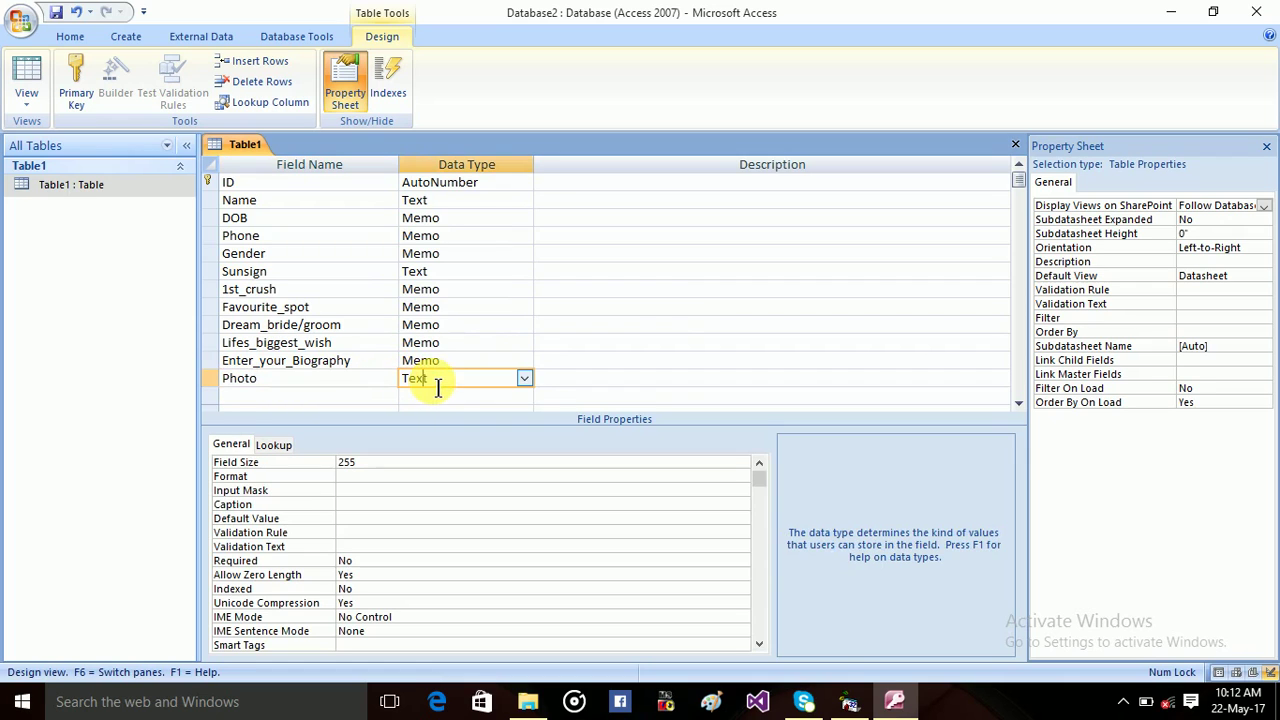
left_click(523, 380)
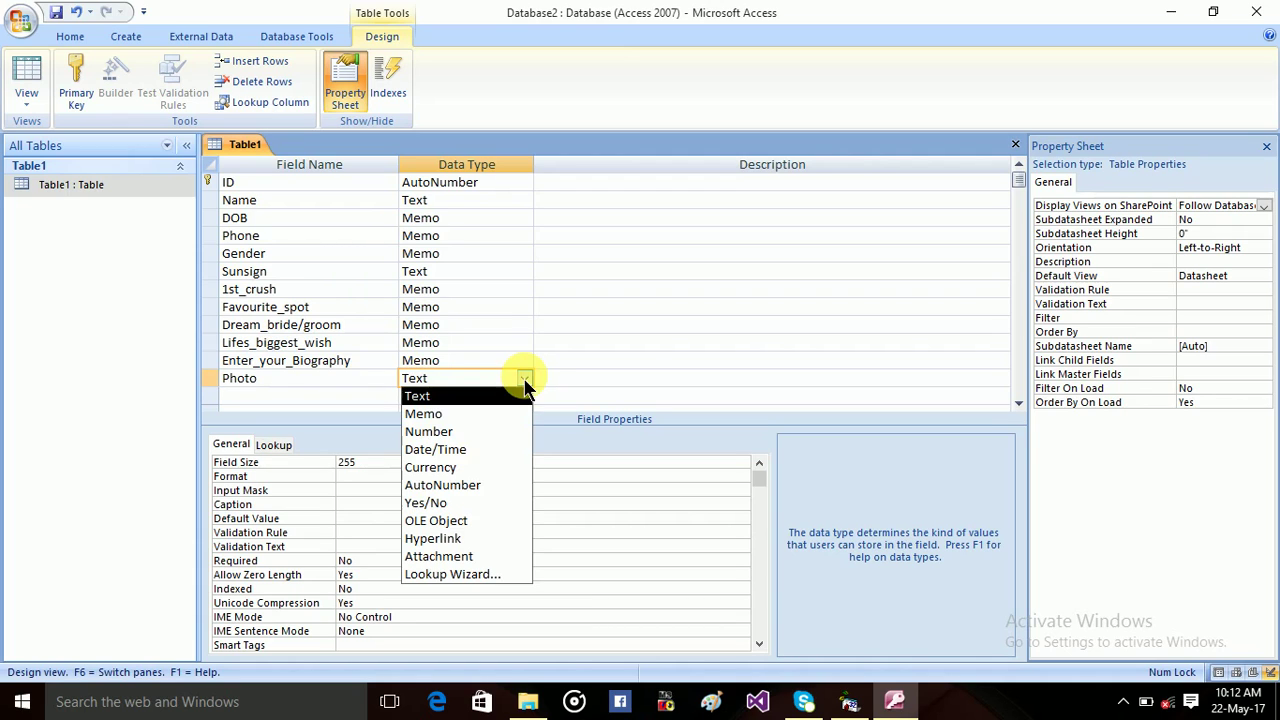
left_click(430, 415)
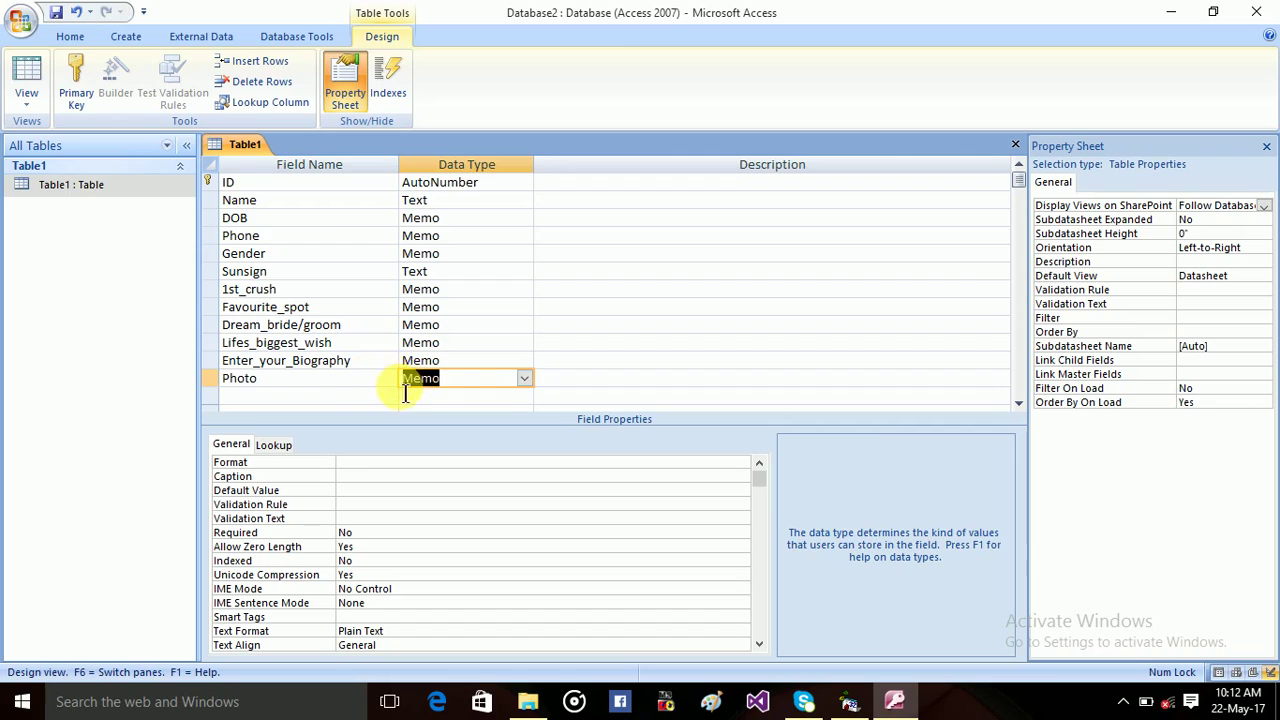
key("shift+Tab")
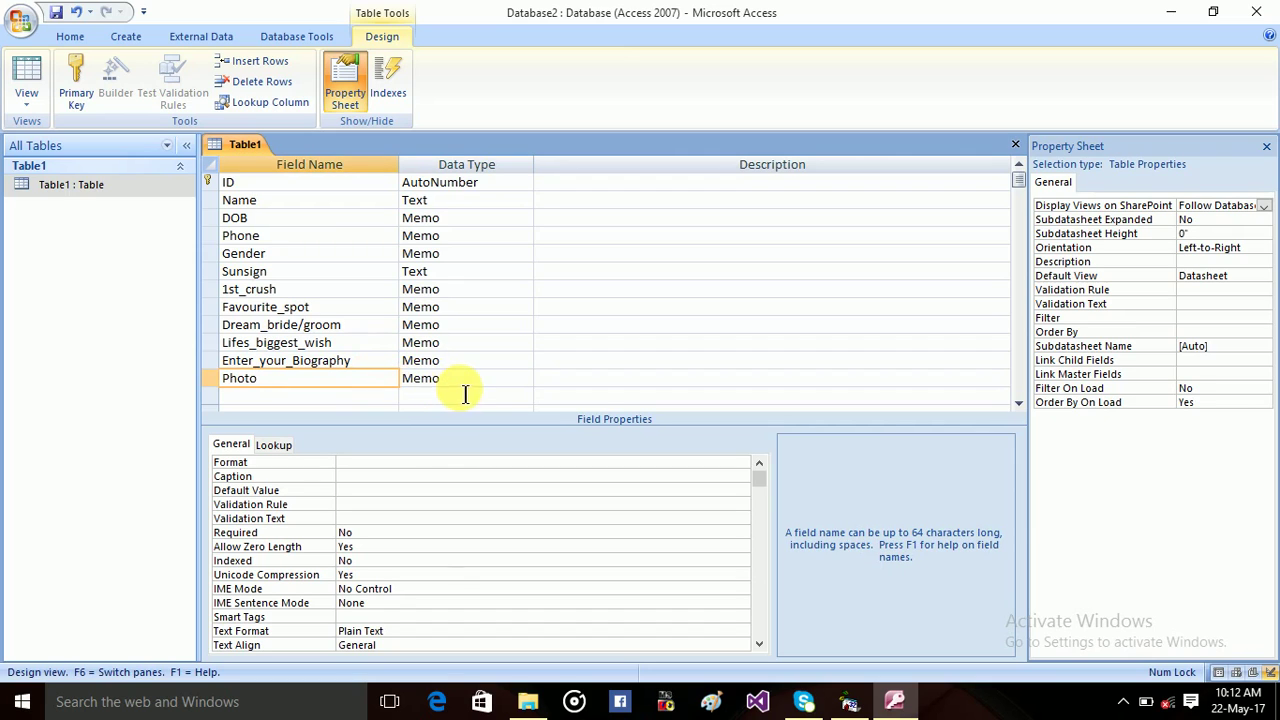
left_click(456, 388)
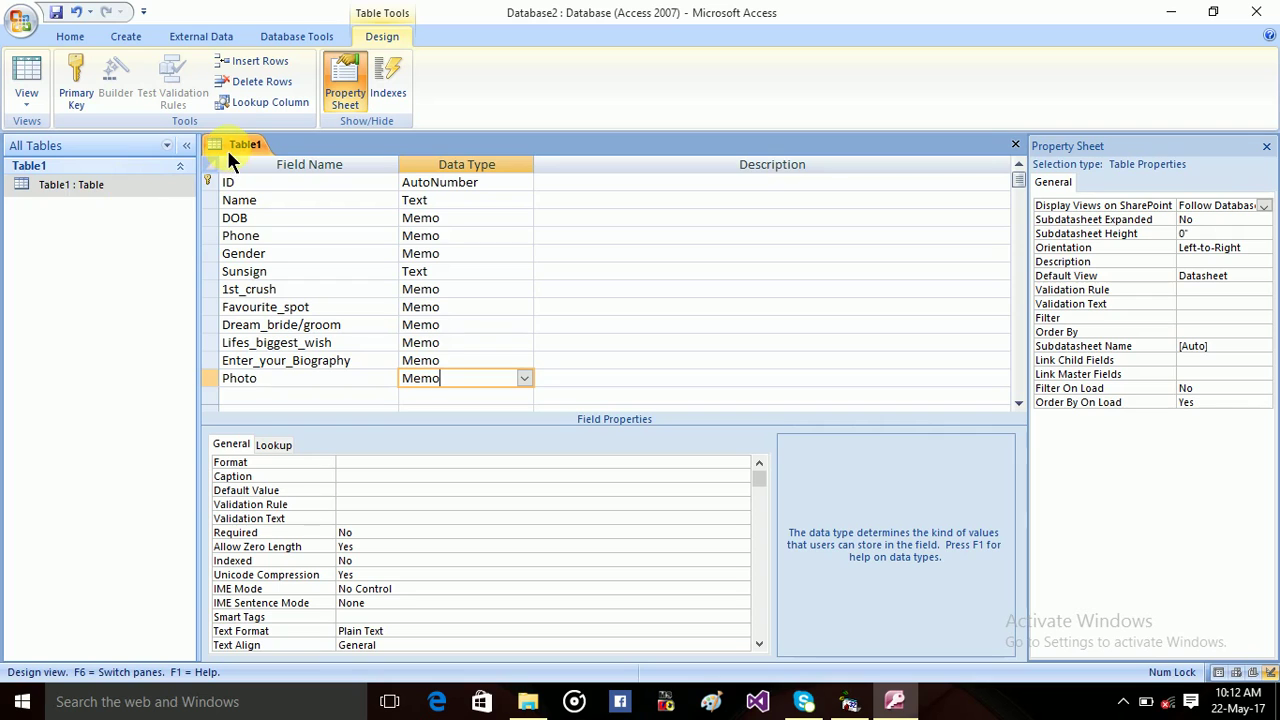
Save Table1's design and open it in Datasheet view
right_click(227, 149)
left_click(263, 158)
double_click(128, 182)
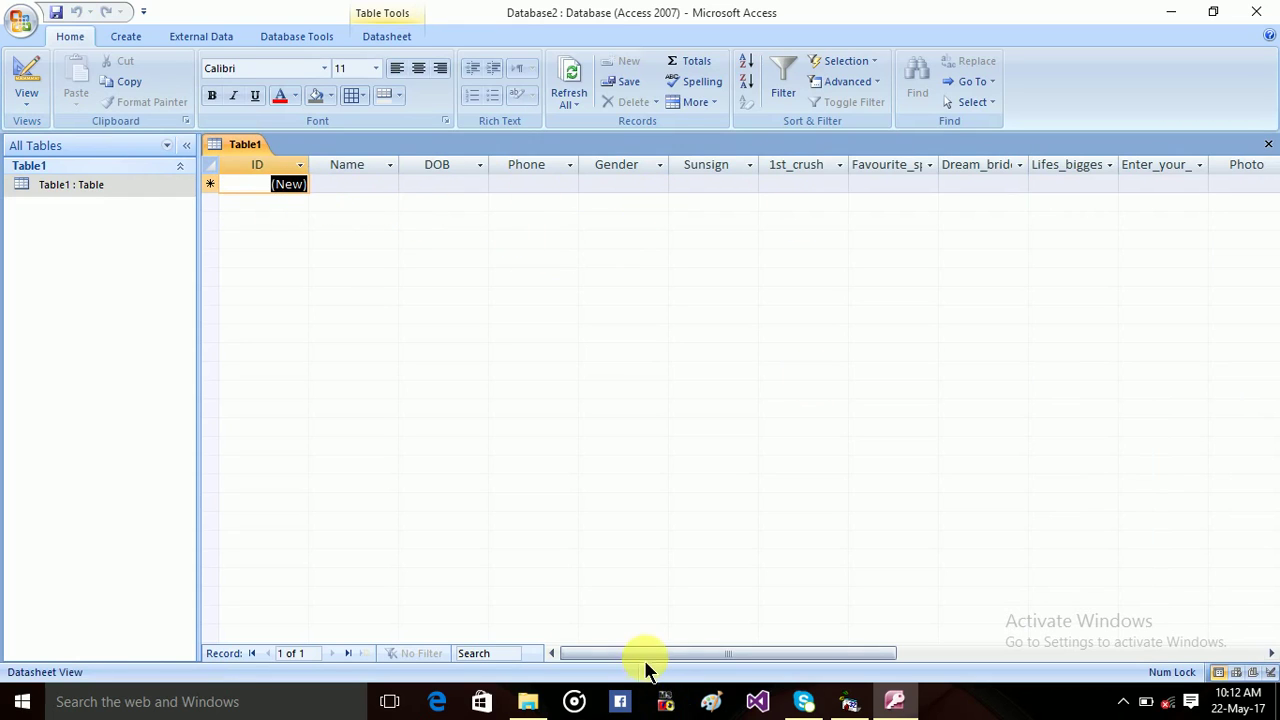
Widen the Favourite_spot column so its full name shows
left_click_drag(645, 656, 690, 655)
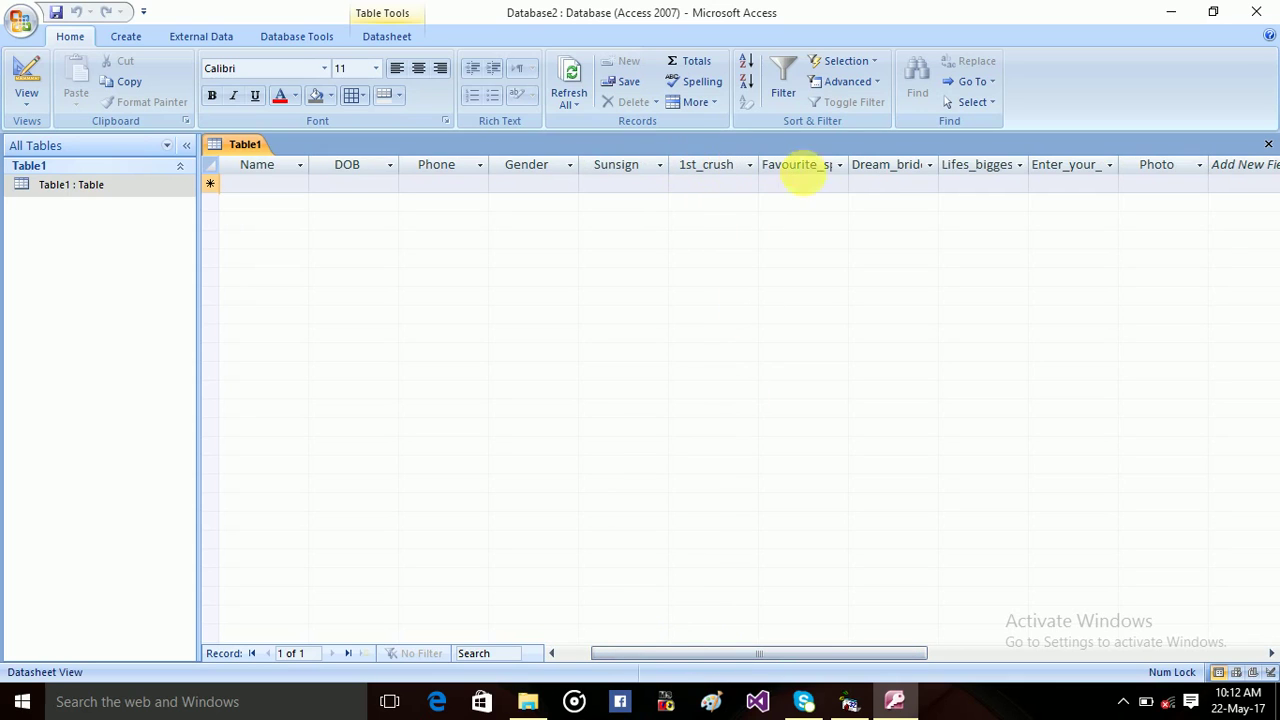
left_click(830, 165)
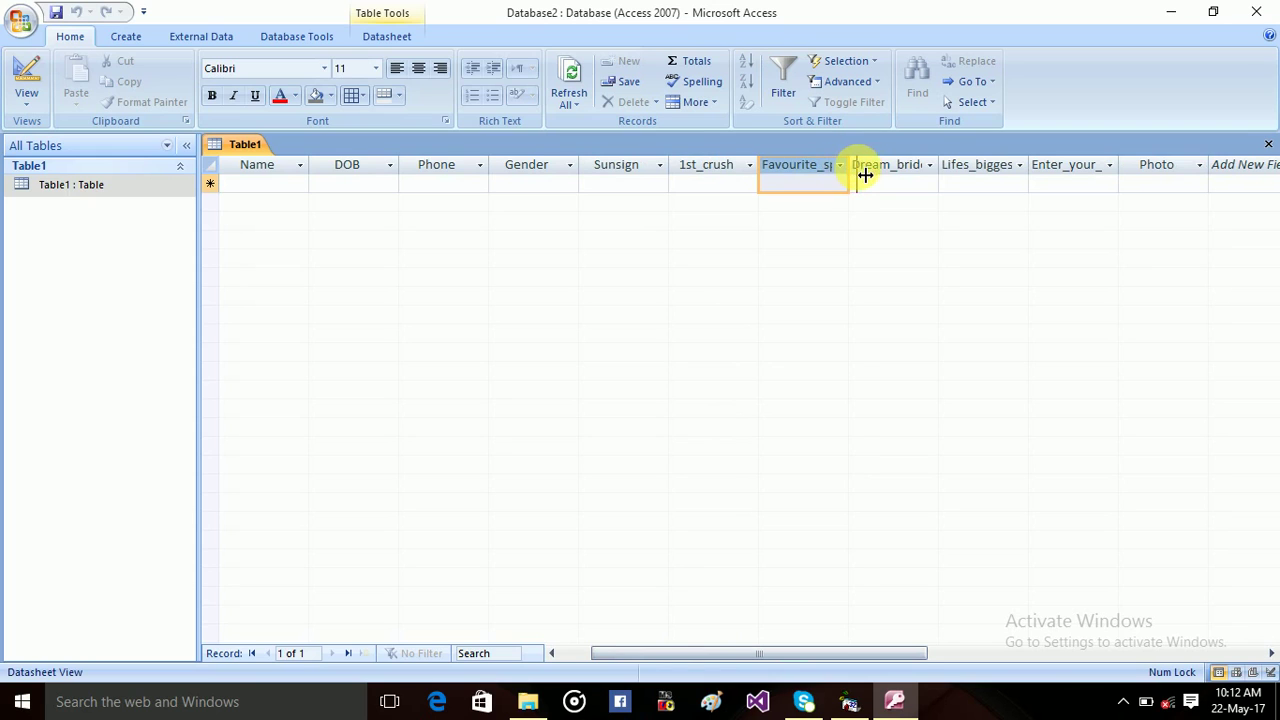
left_click_drag(858, 175, 895, 175)
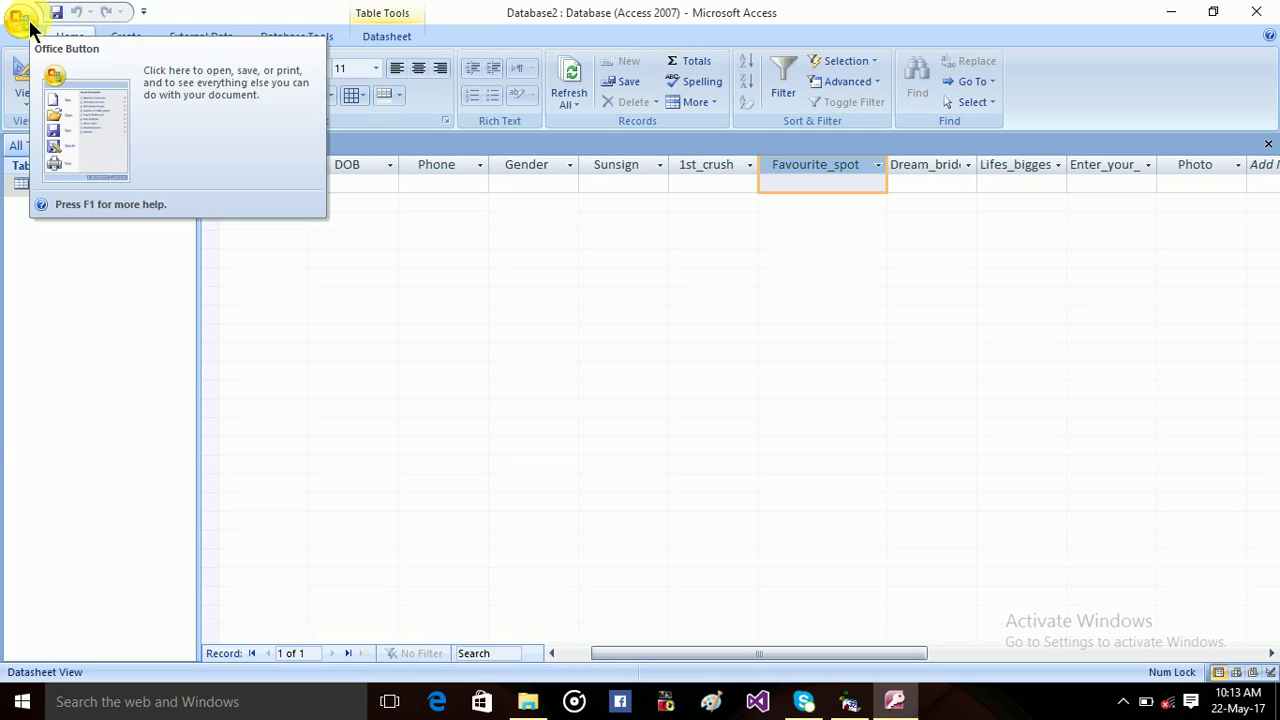
Save the table as 'Copy of Table1' and reopen the Office menu for Save As formats
left_click(28, 24)
left_click(72, 186)
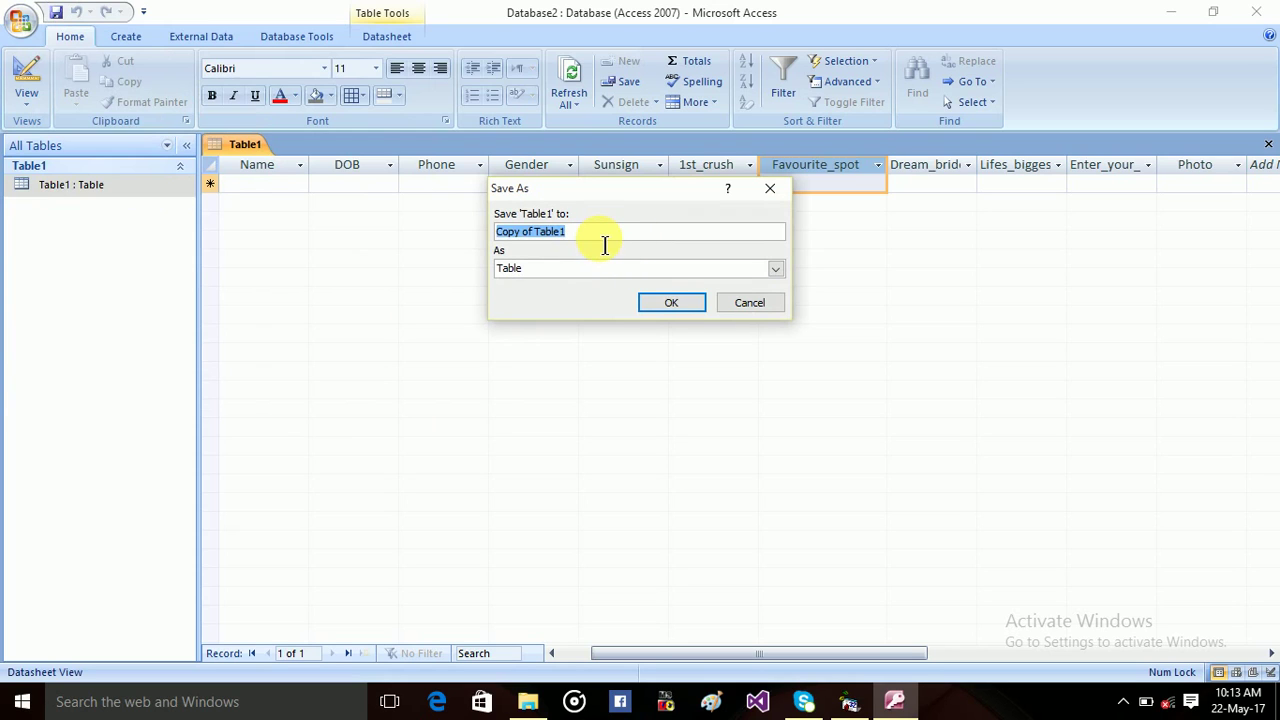
left_click(671, 303)
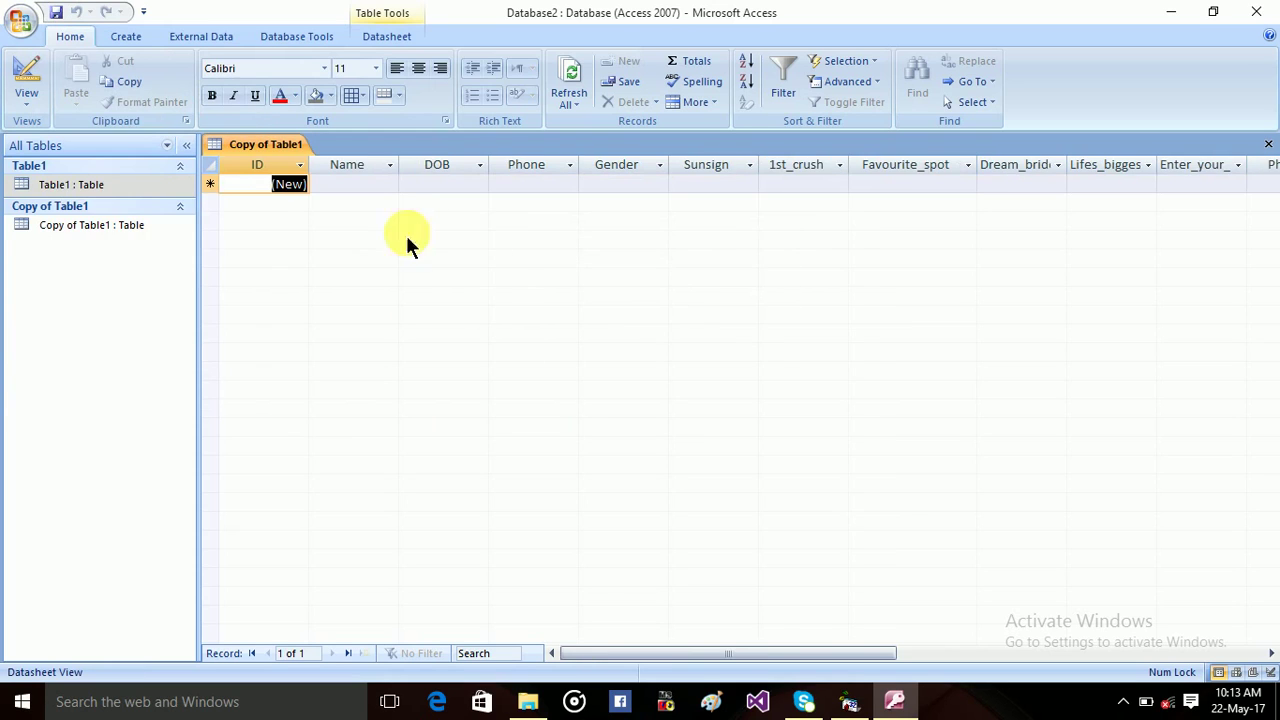
left_click(20, 20)
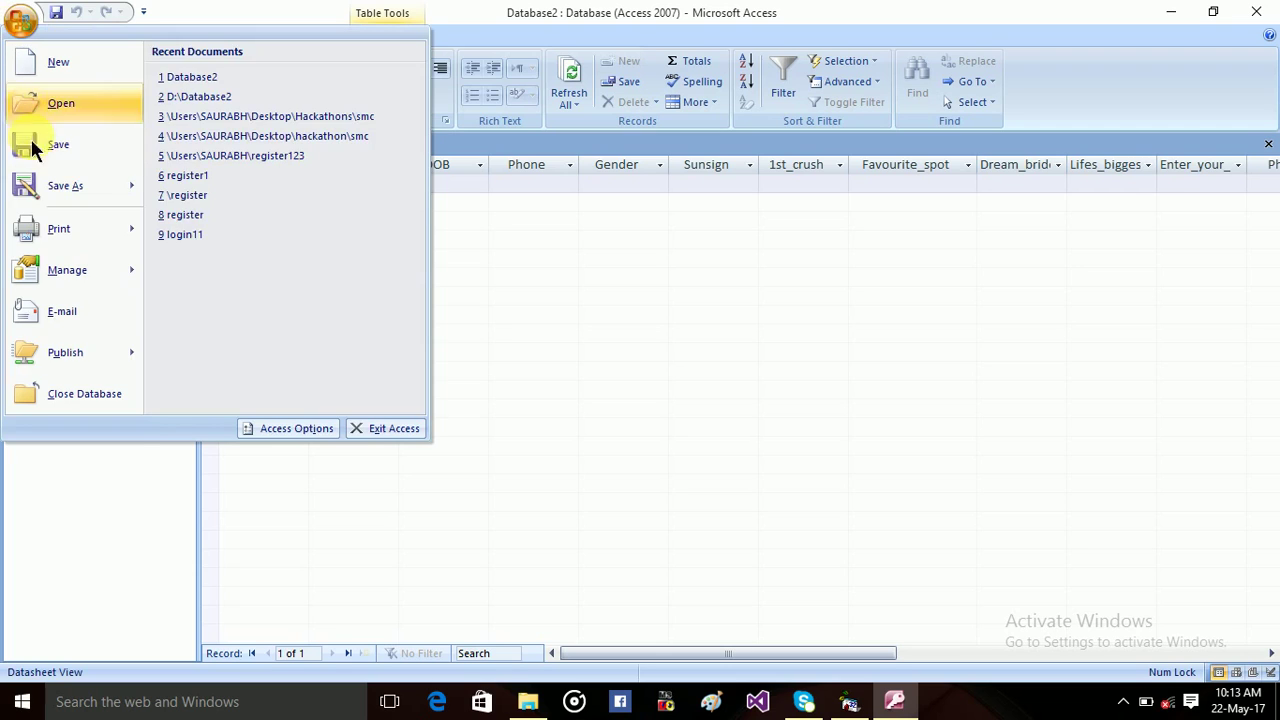
mouse_move(65, 186)
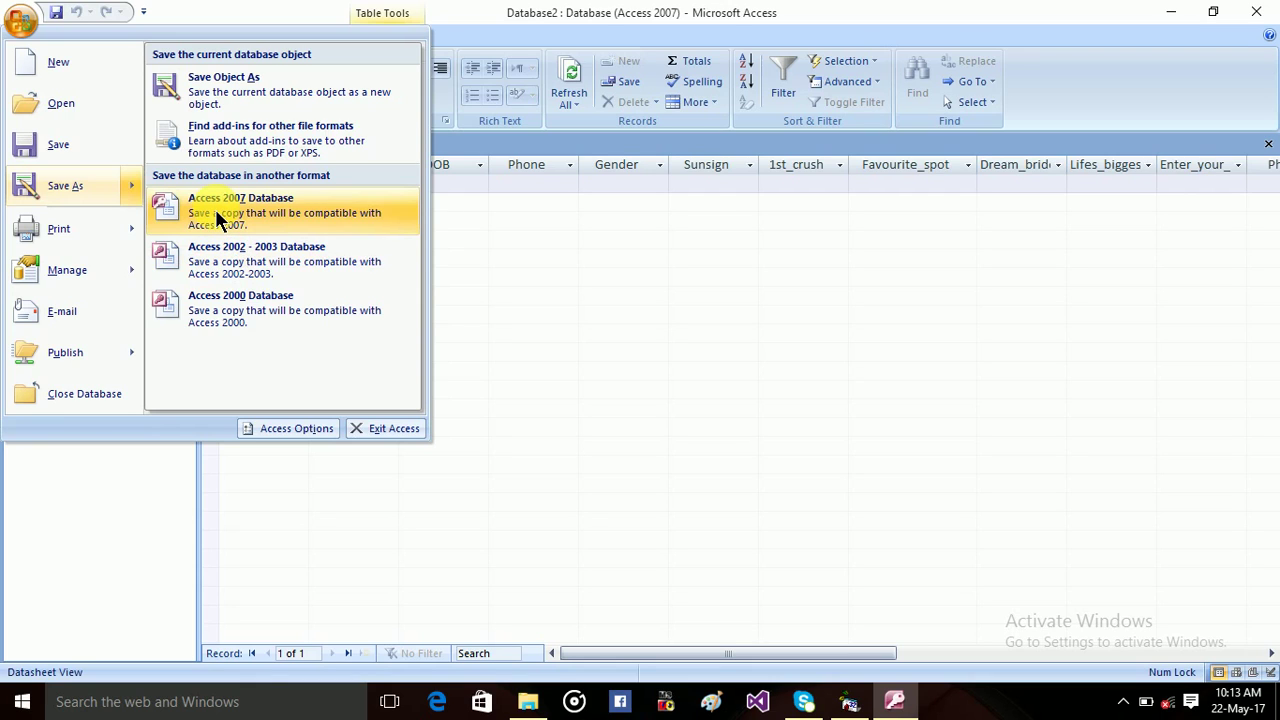
Attempt saving as Access 2002-2003 format named Database2.mdb, closing open objects first
left_click(268, 257)
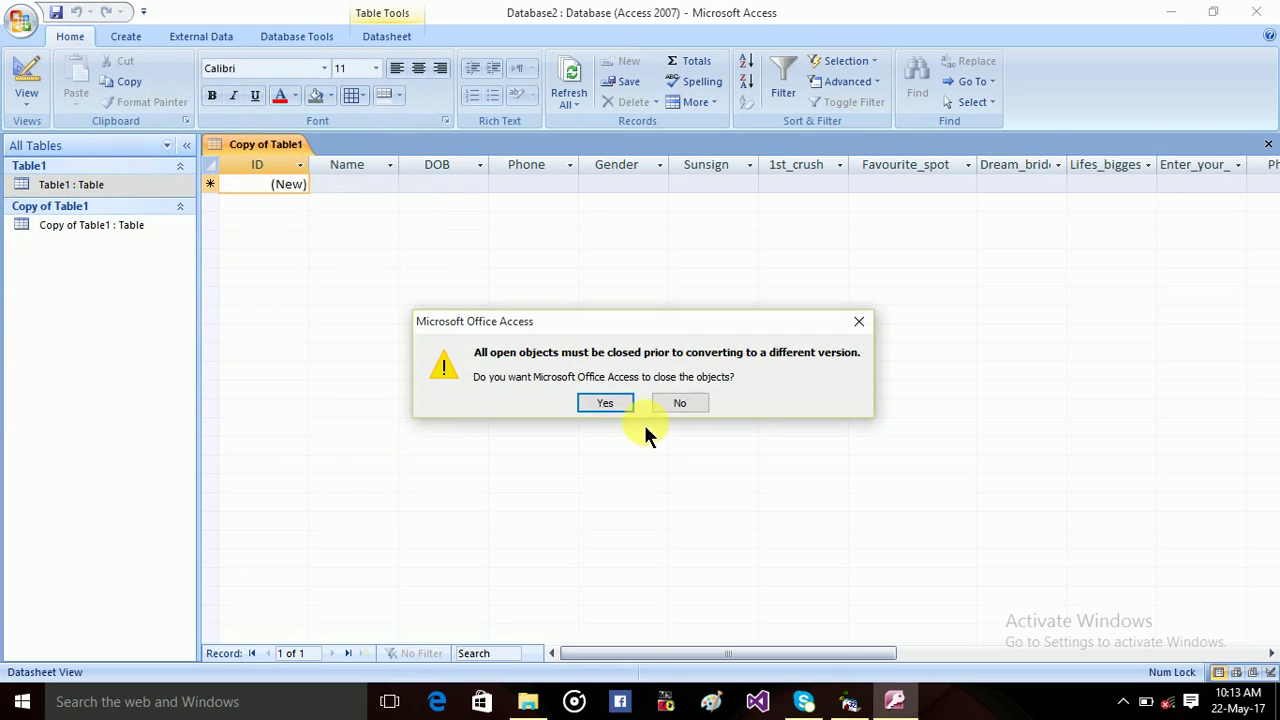
left_click(622, 406)
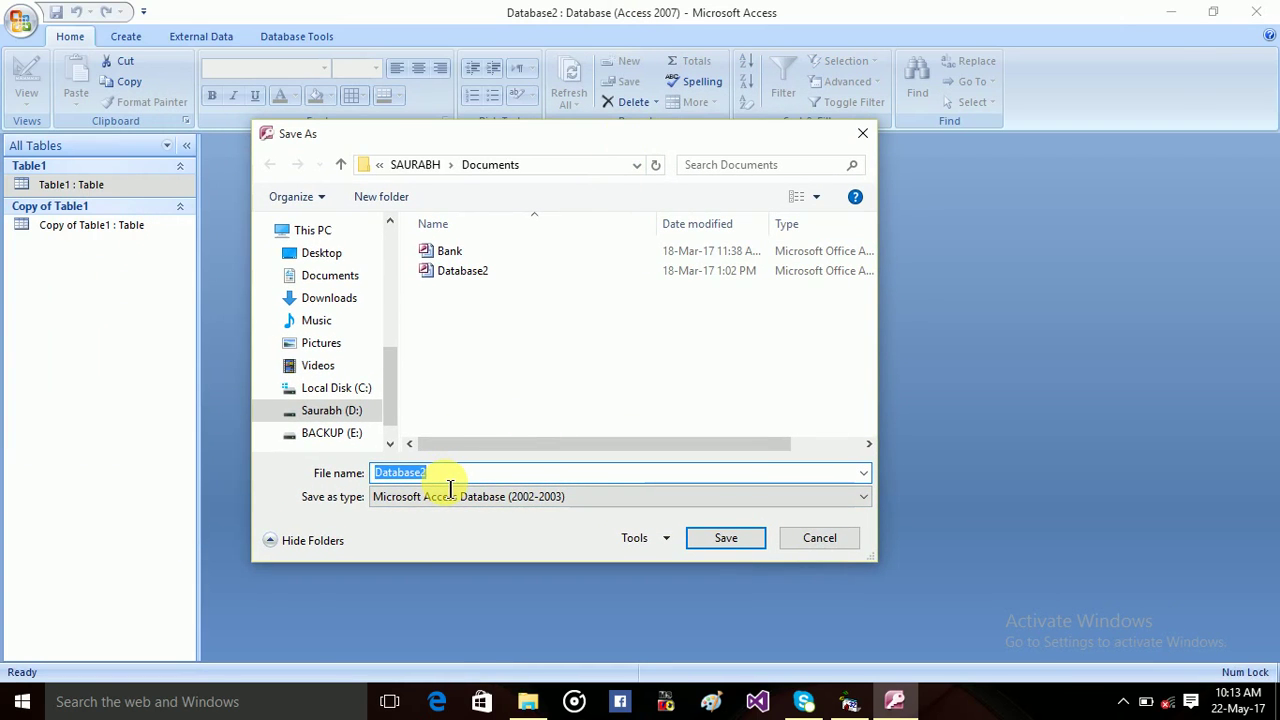
left_click(450, 486)
type(".")
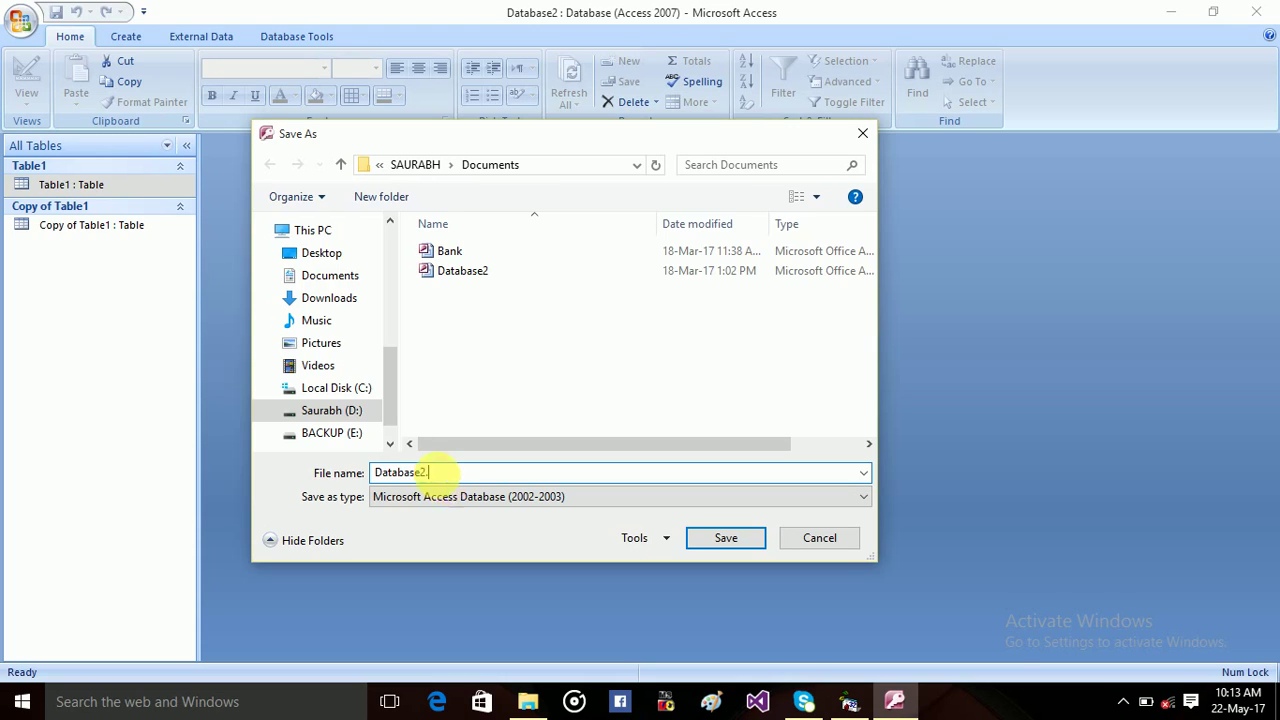
type("md")
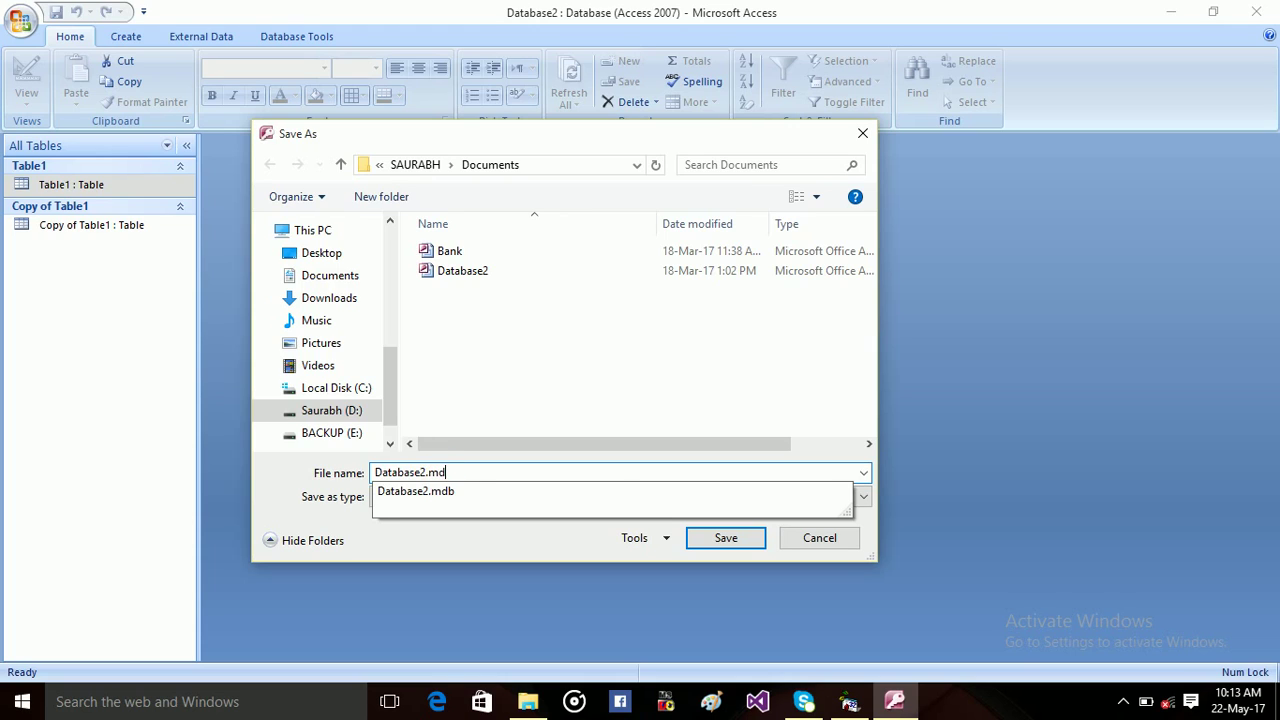
type("b")
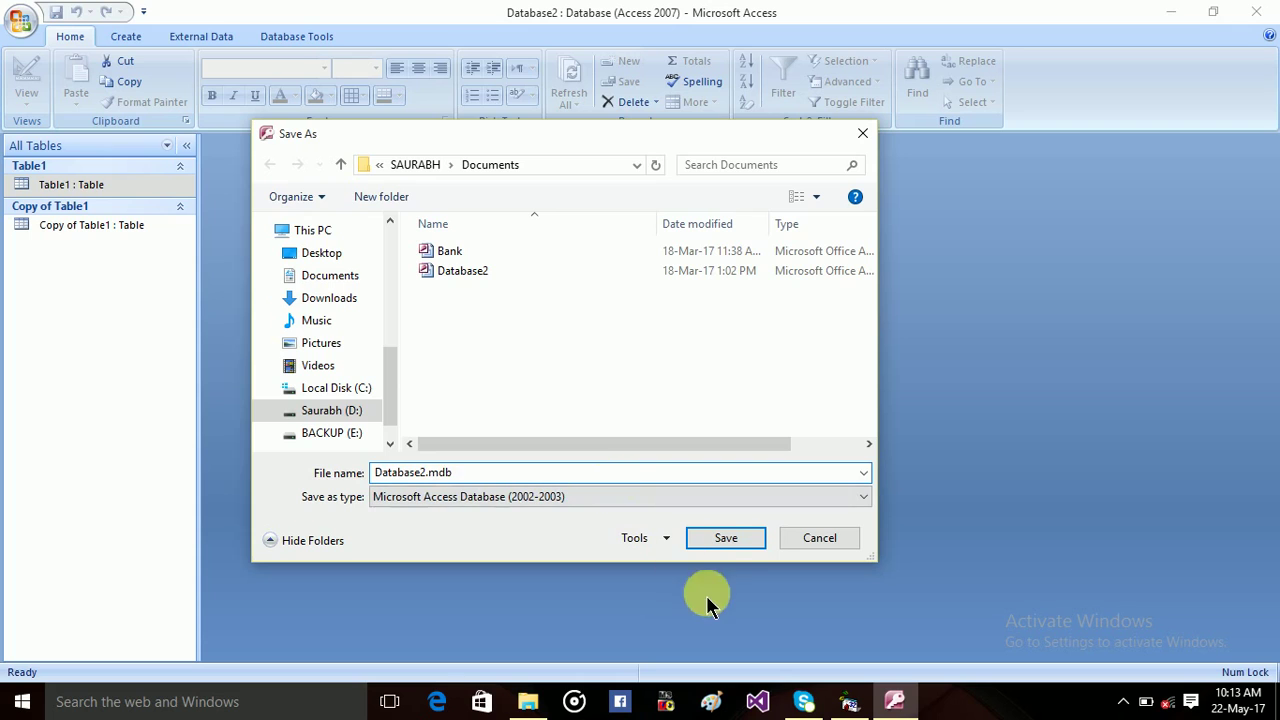
left_click(717, 541)
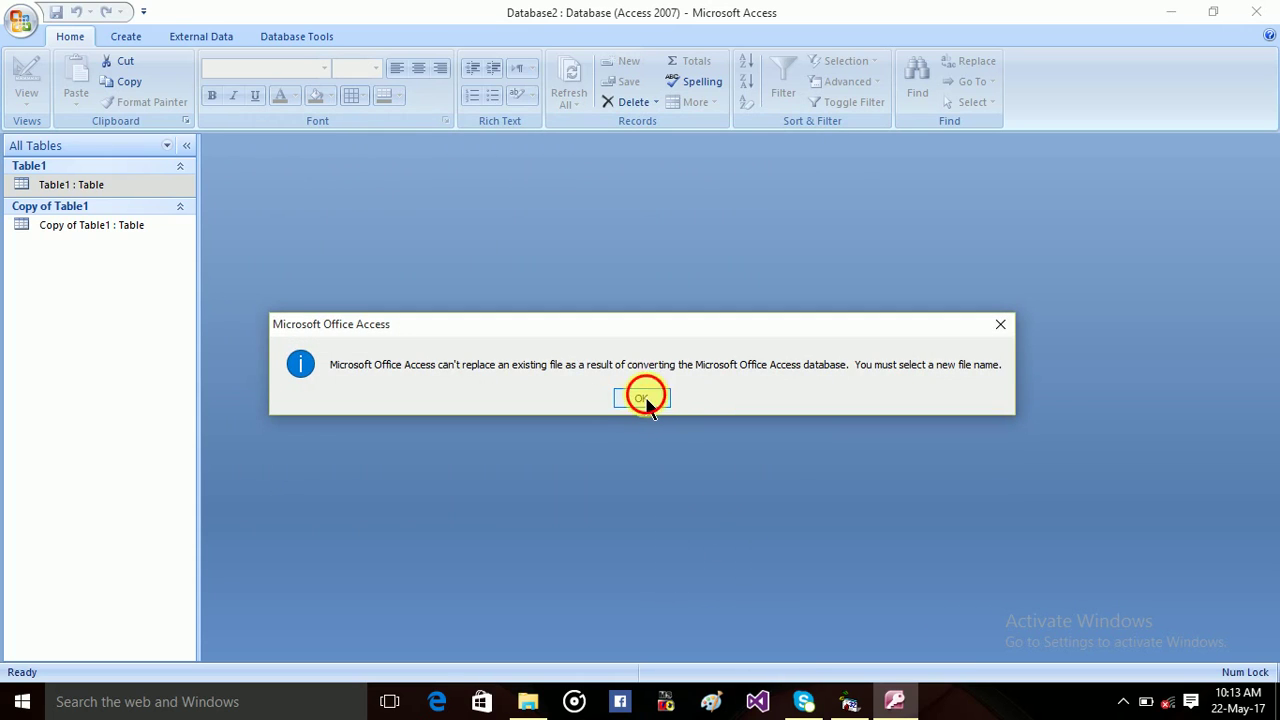
Dismiss the file-exists error and save the 2002-2003 copy as Database21.mdb
left_click(645, 397)
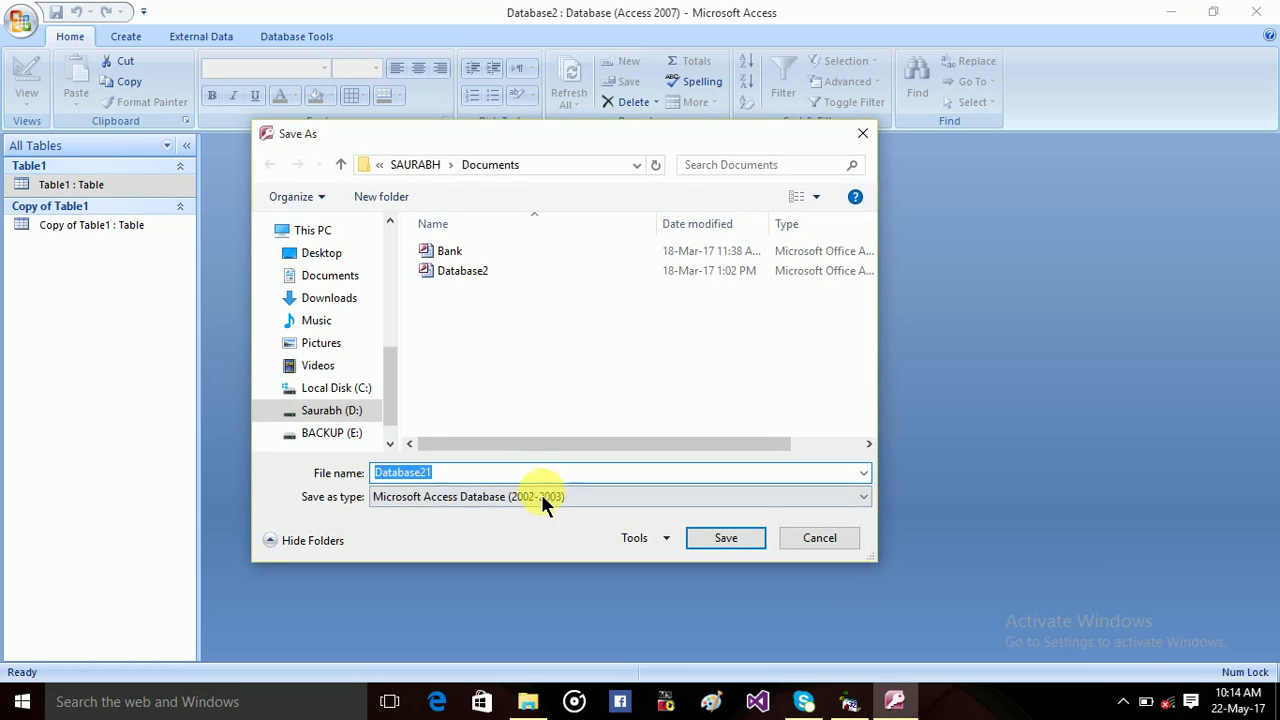
left_click(524, 477)
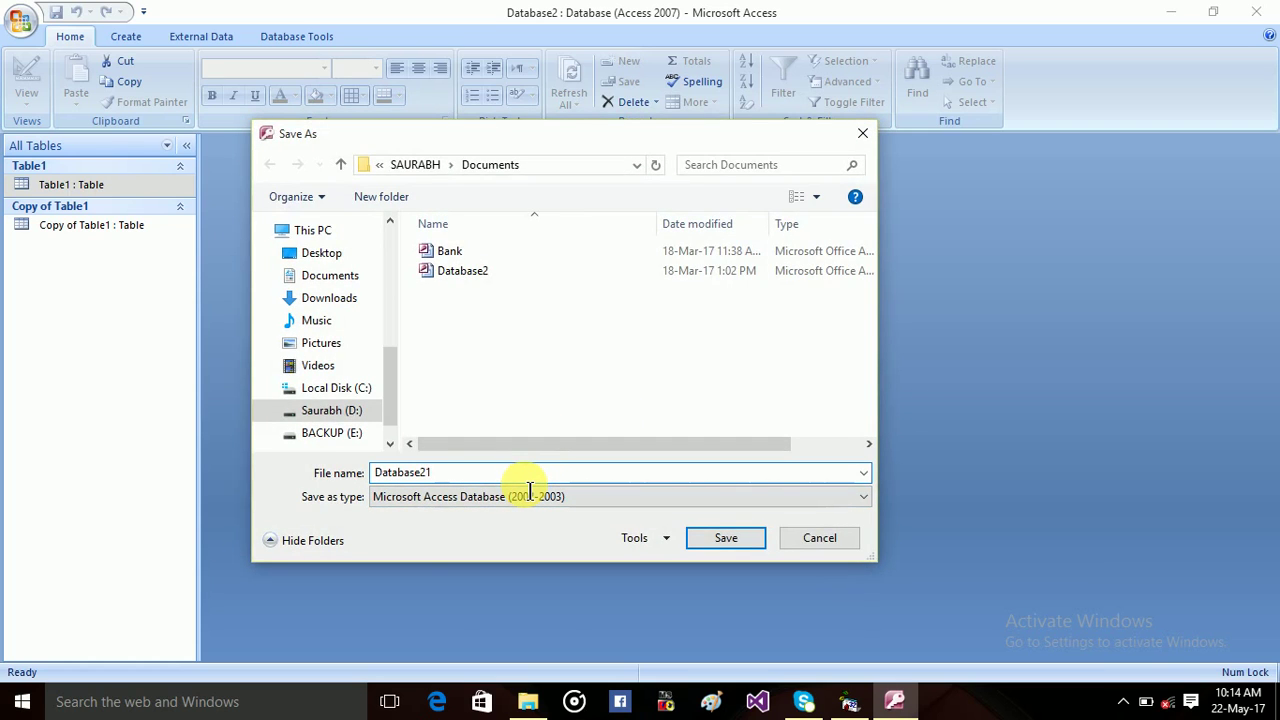
type(".mdb")
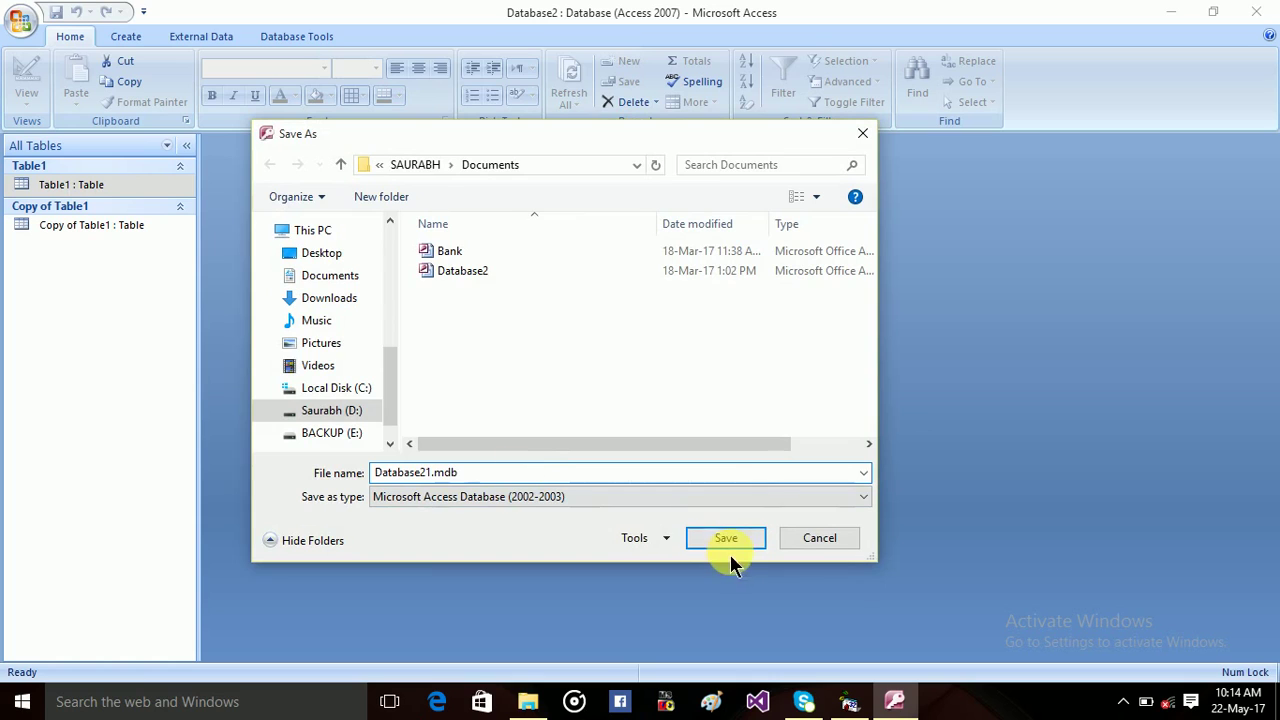
left_click(728, 544)
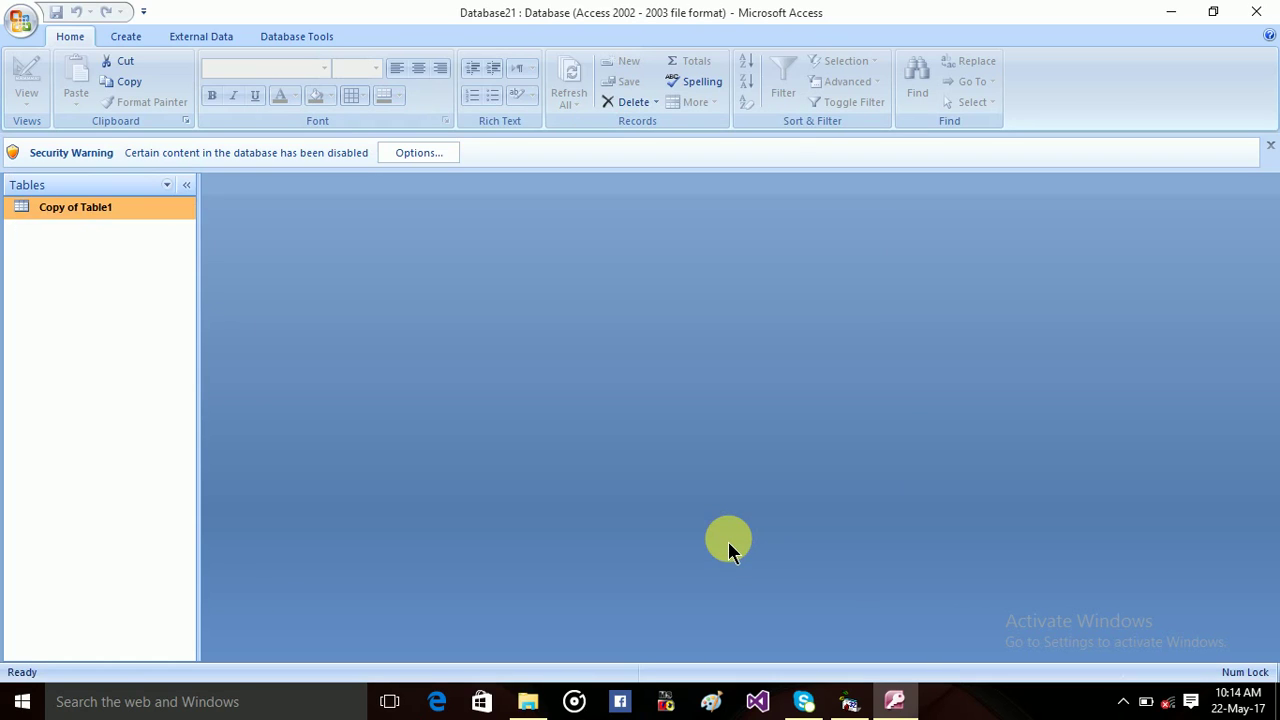